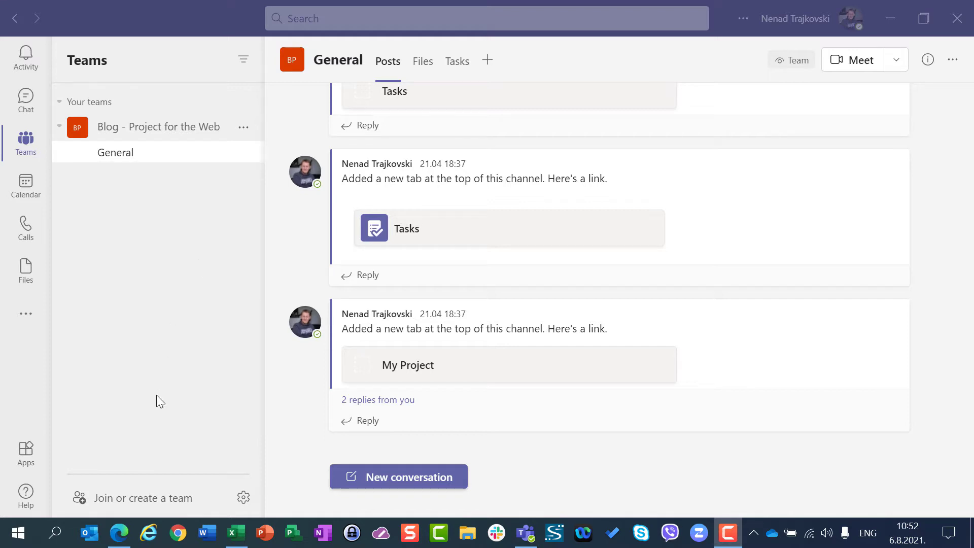
Step: Create a public team from scratch named 'Test Team' and skip adding members
left_click(166, 502)
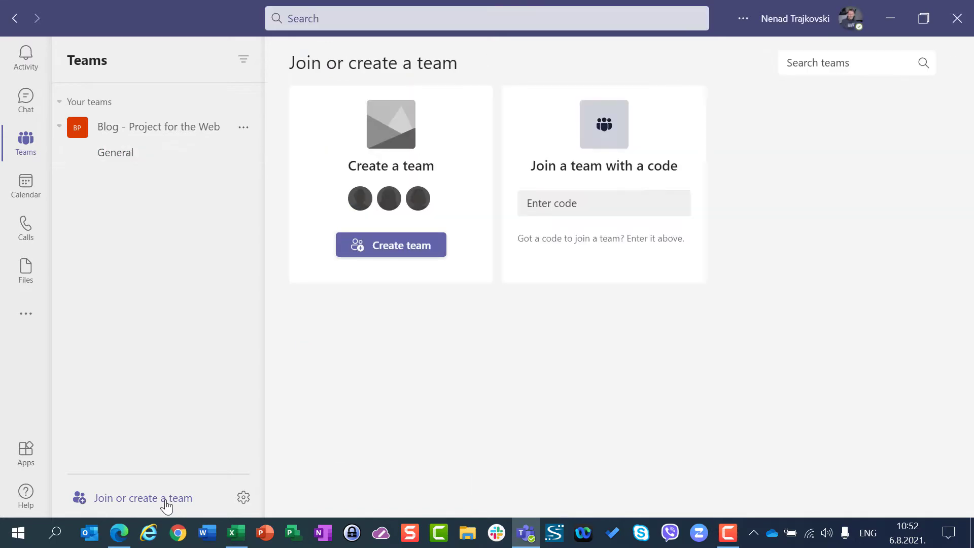
left_click(395, 254)
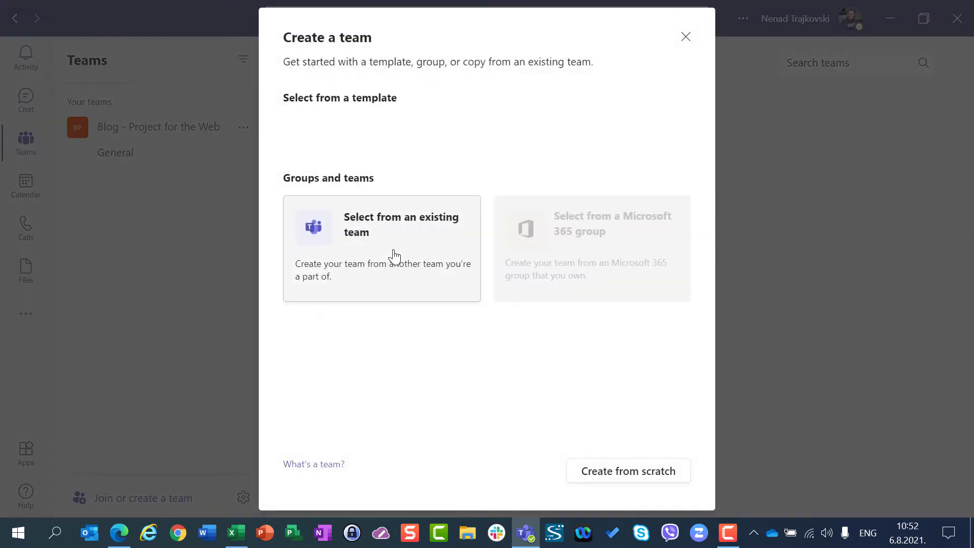
left_click(608, 478)
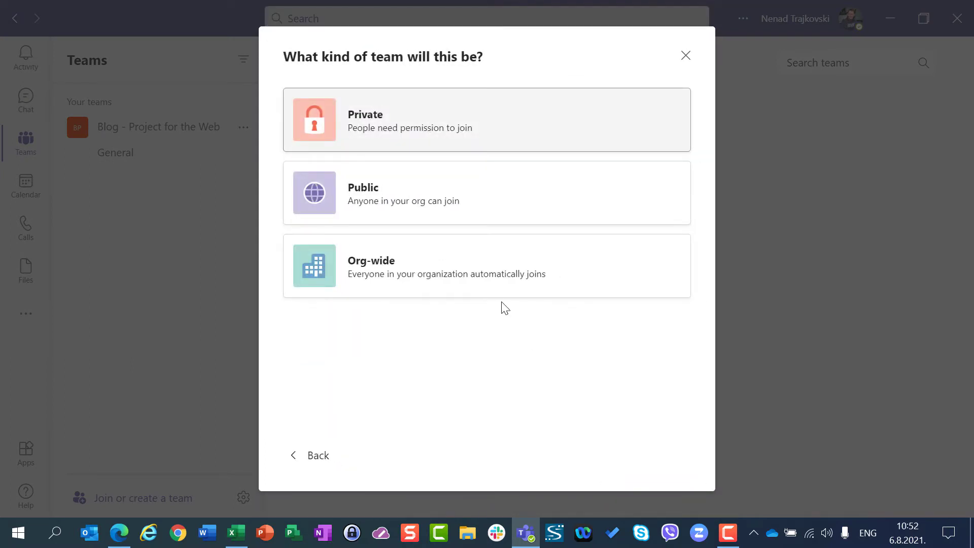
left_click(406, 216)
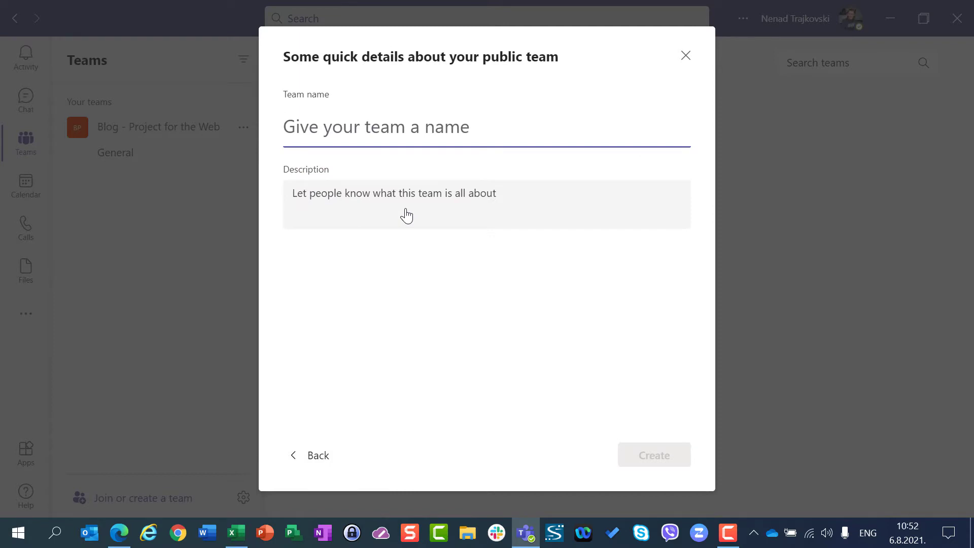
type("Test T")
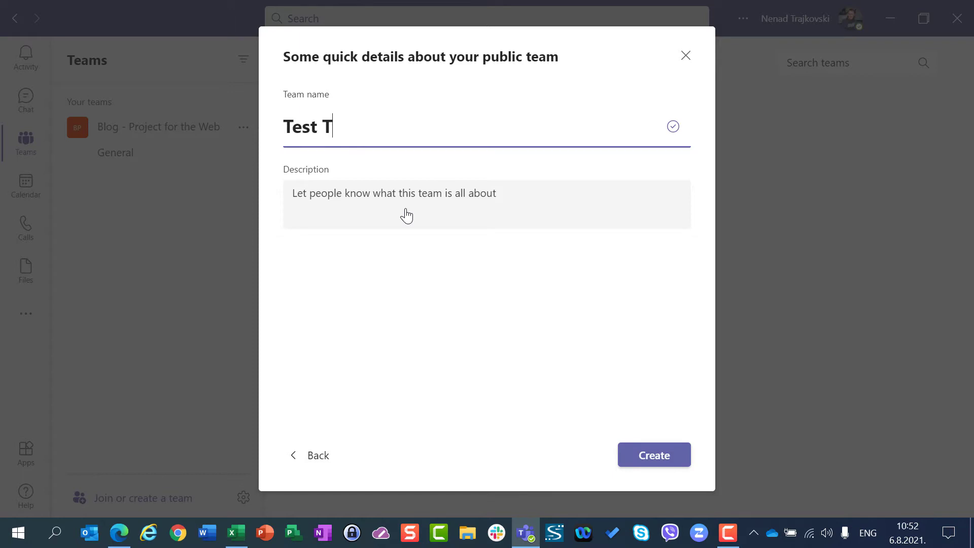
type("eam")
left_click(642, 456)
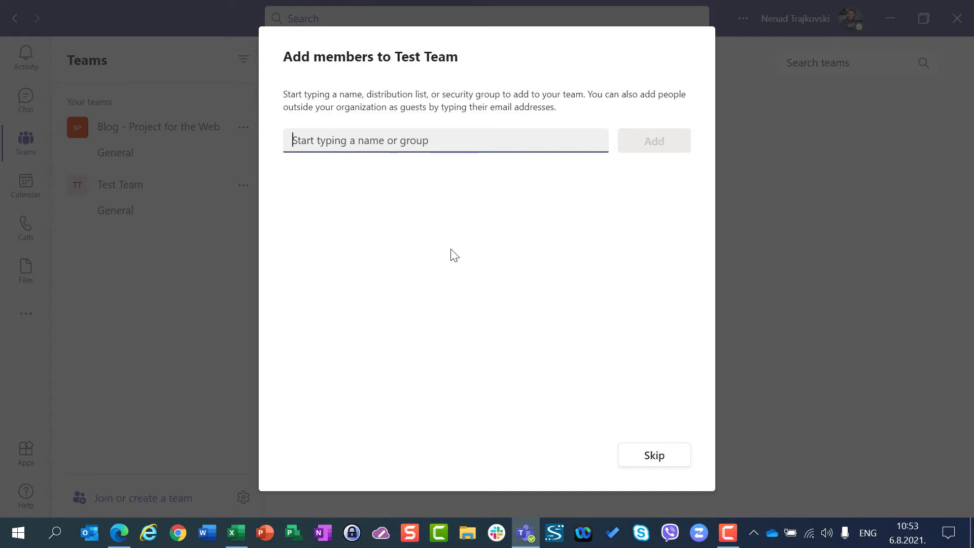
left_click(655, 455)
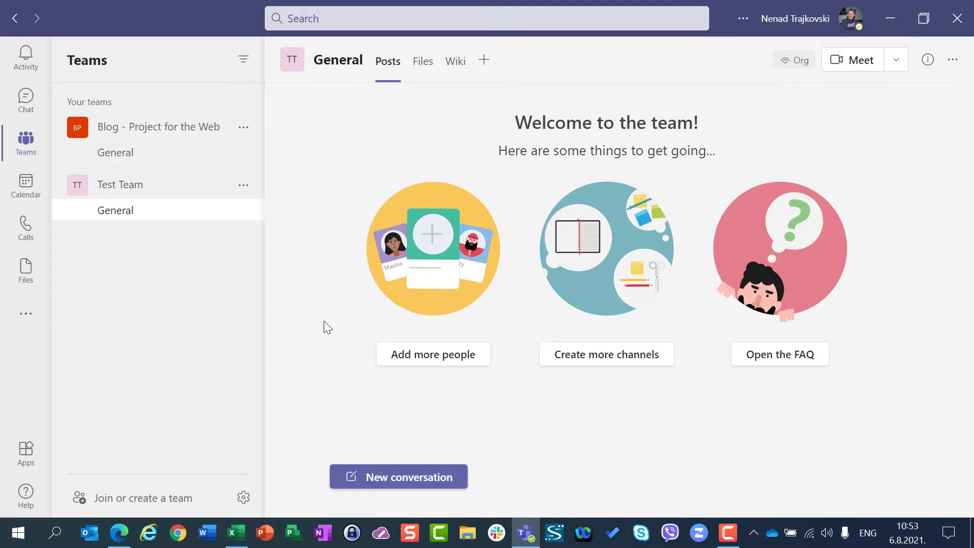
left_click(120, 534)
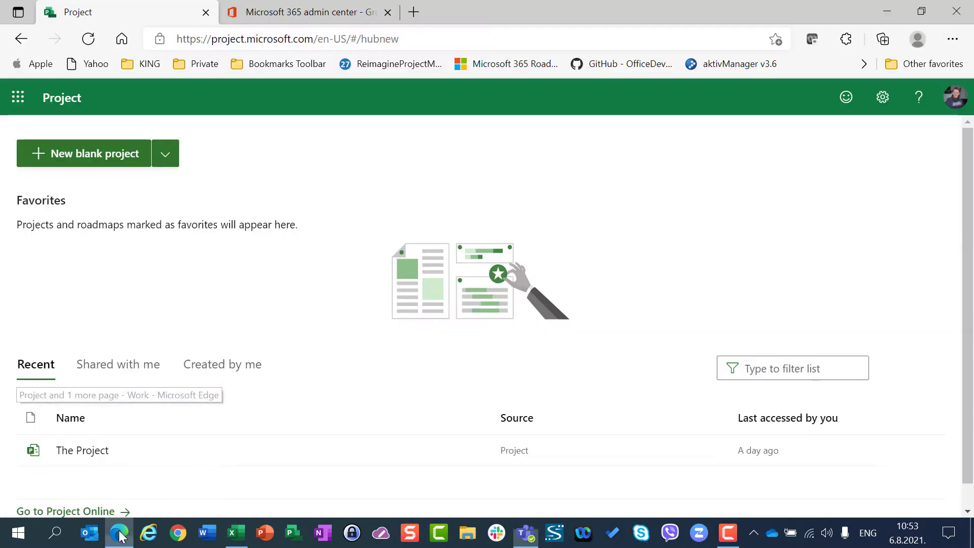
left_click(325, 17)
key("F5")
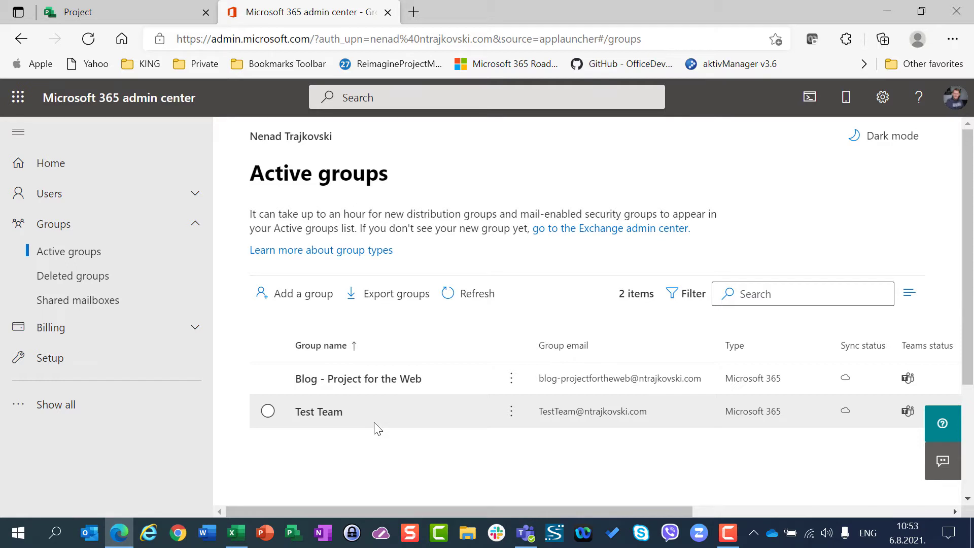
left_click(523, 540)
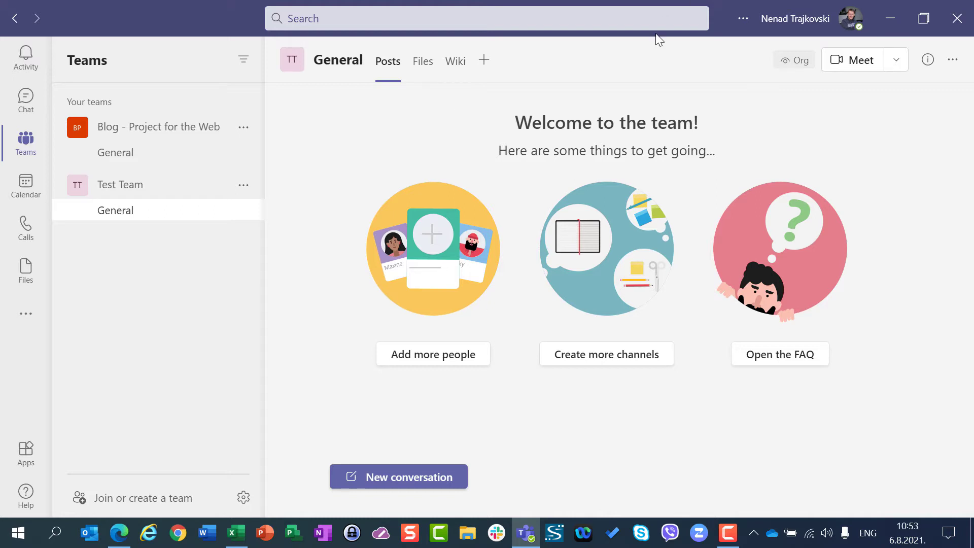
Step: Add the Project app as a new tab in Test Team's General channel
left_click(485, 61)
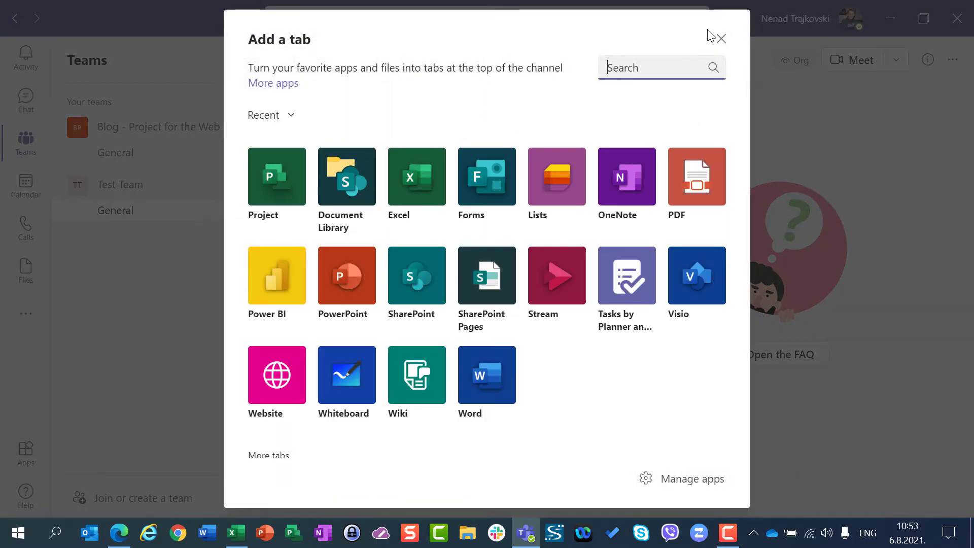
left_click(721, 39)
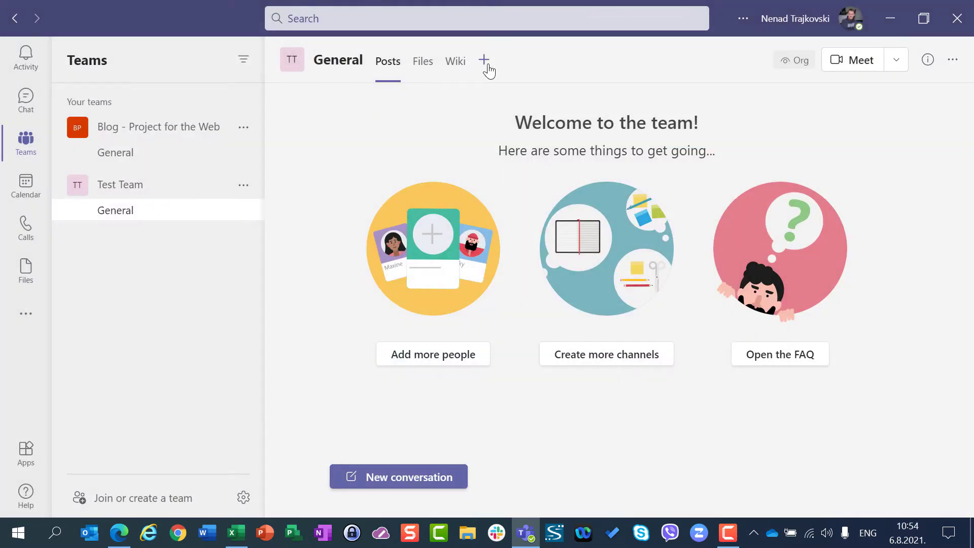
left_click(484, 61)
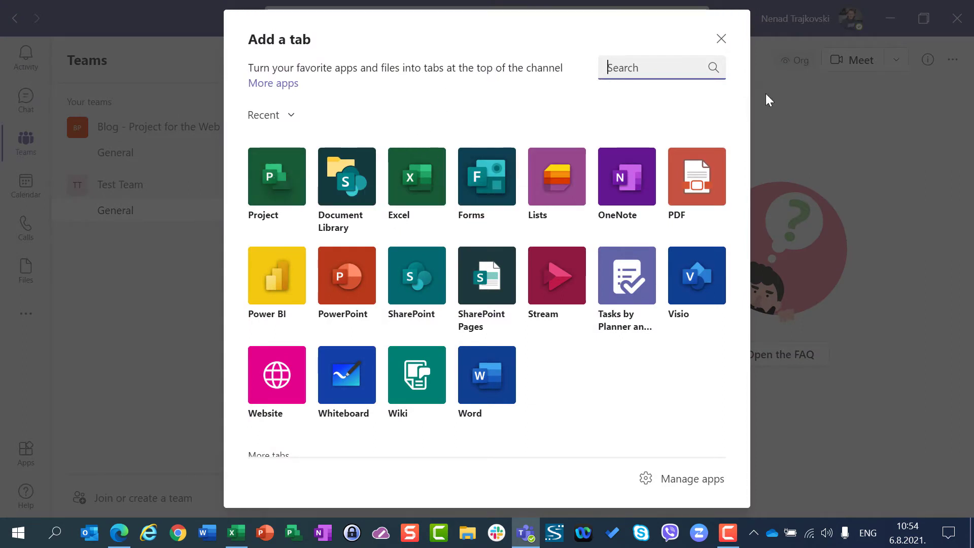
type("pr")
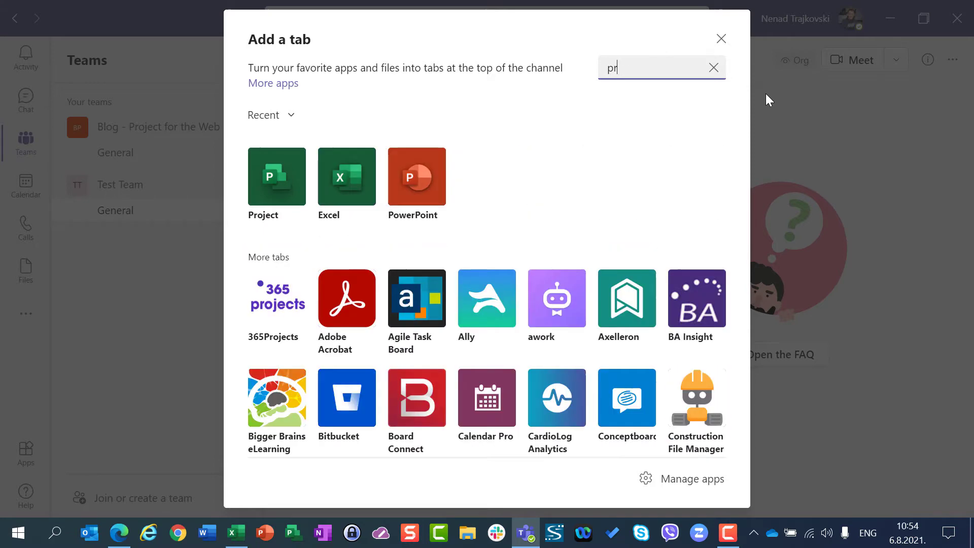
type("oje")
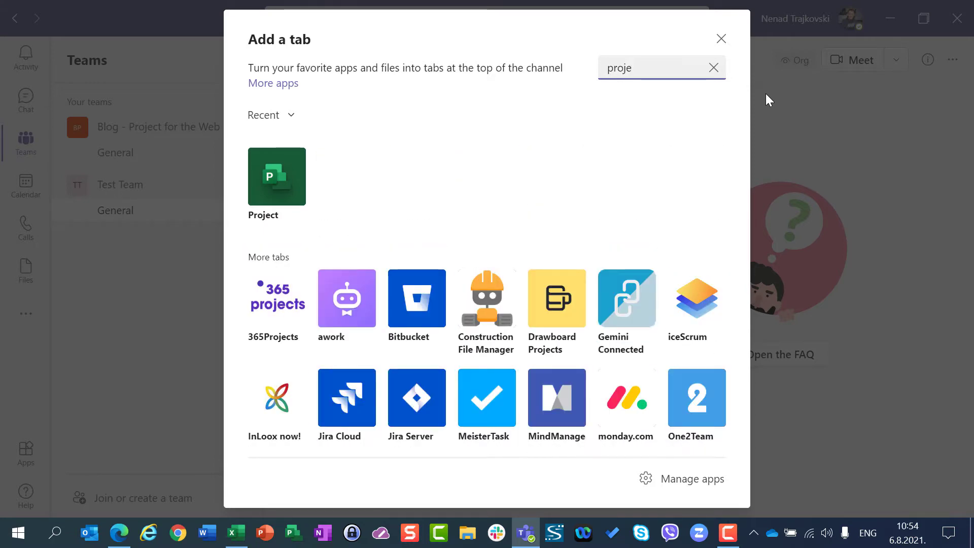
left_click(276, 179)
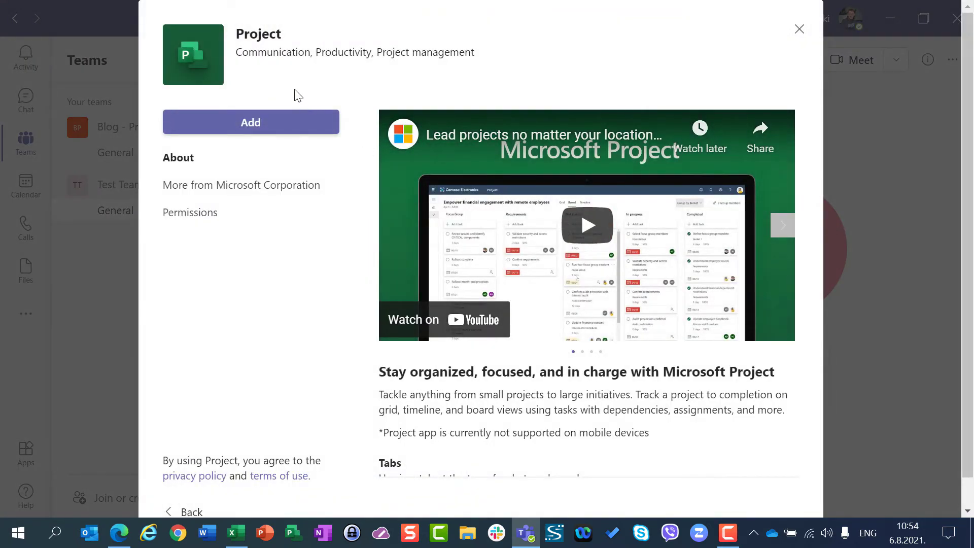
left_click(284, 124)
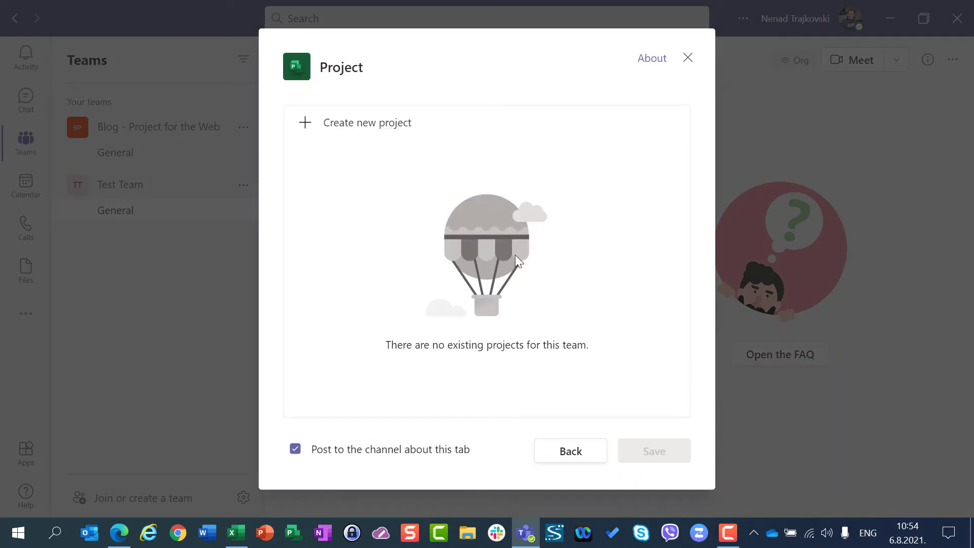
Step: Create a new project named 'My first Project in MS Teams' and save it as the tab
left_click(399, 135)
left_click(372, 132)
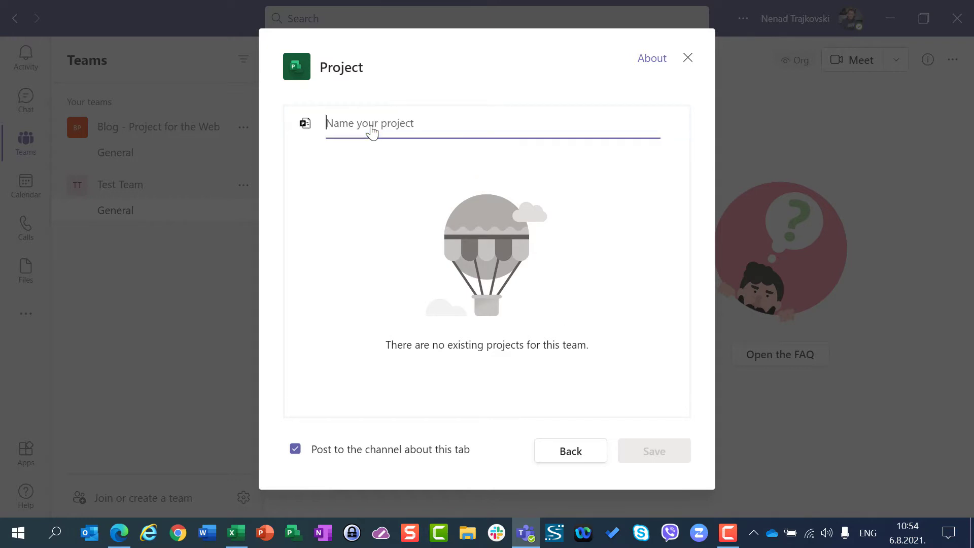
type("My first Project in")
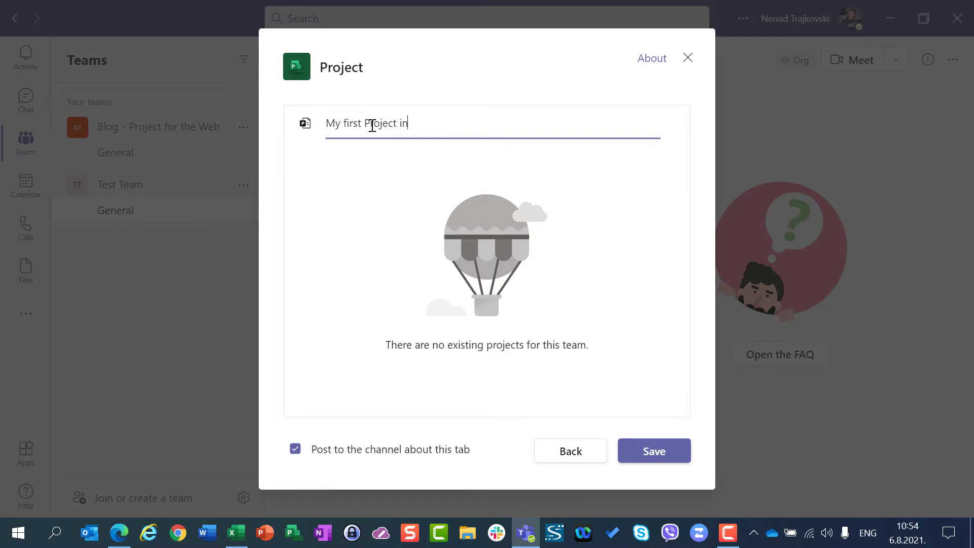
type(" MS Teams")
left_click(637, 453)
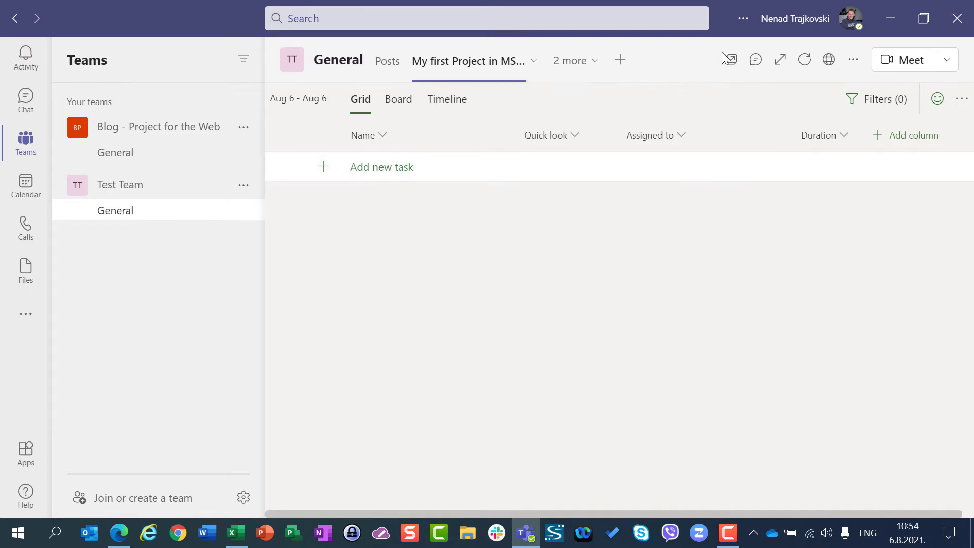
Step: In the expanded project grid, add tasks Summary Task, Task 1, Task 2, Task 3 and Milestone
left_click(781, 63)
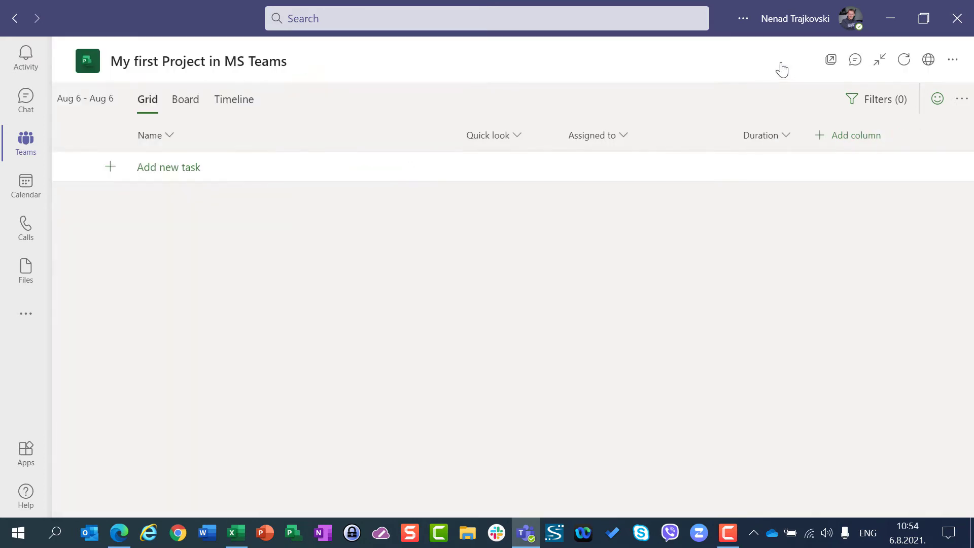
left_click(139, 170)
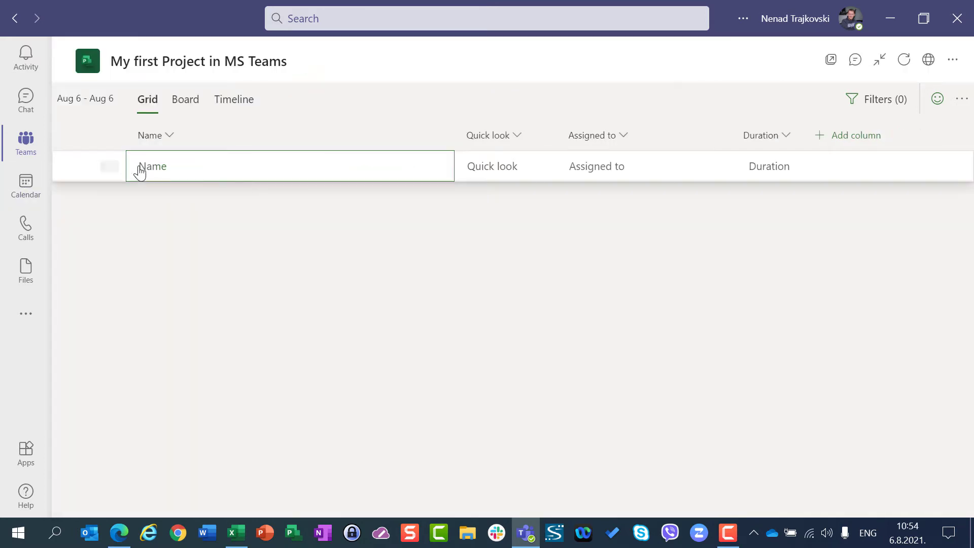
type("Summary Task")
key("Return")
type("Task ")
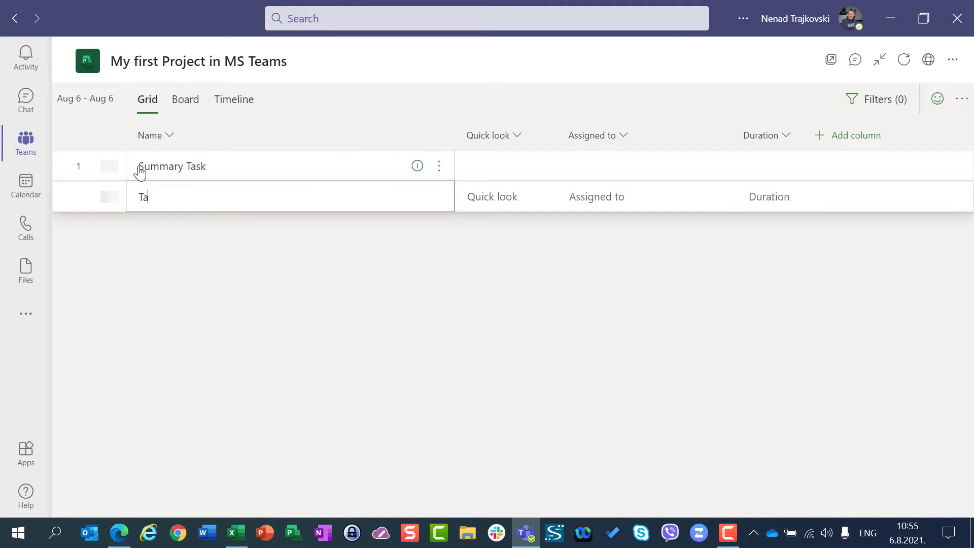
type("1")
key("Return")
type("Task 2")
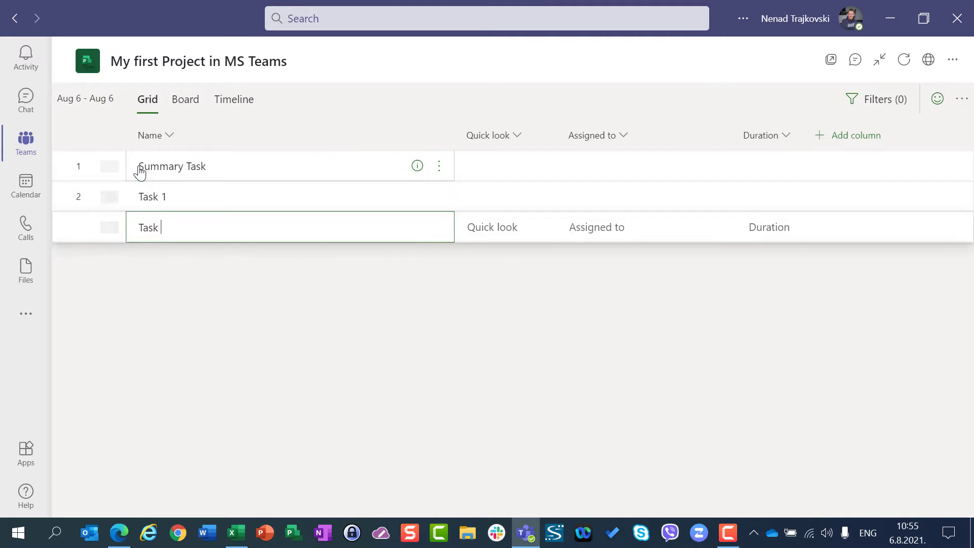
key("Return")
type("Task 3")
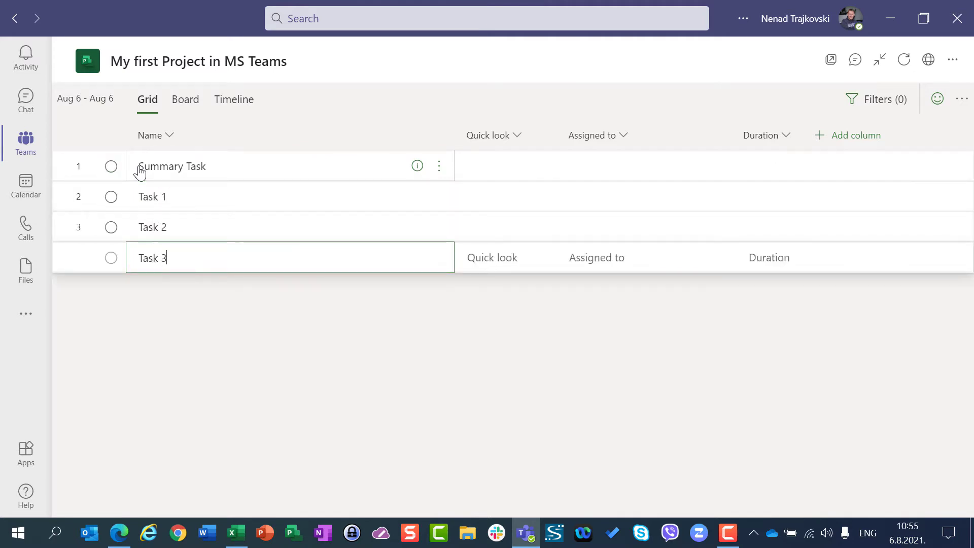
key("Return")
type("Mile")
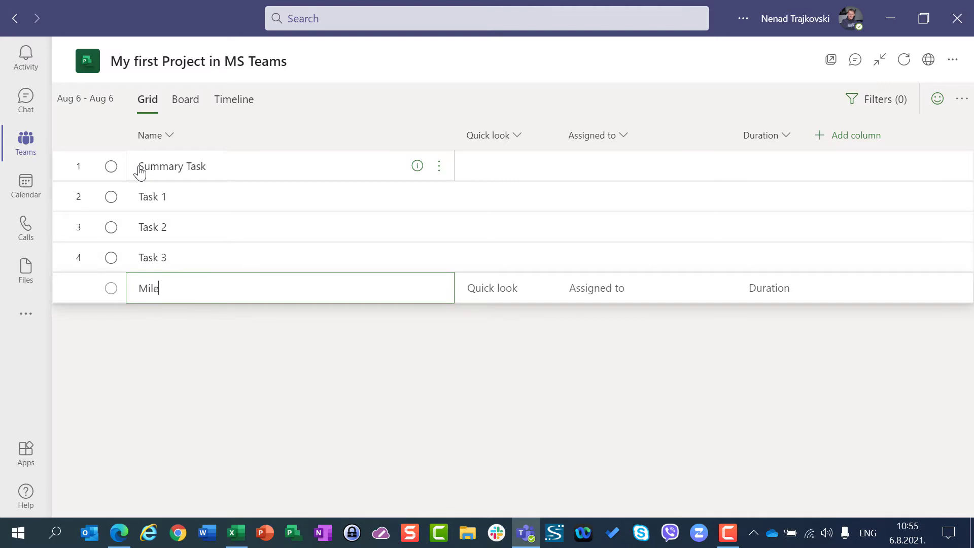
type("stone")
key("Return")
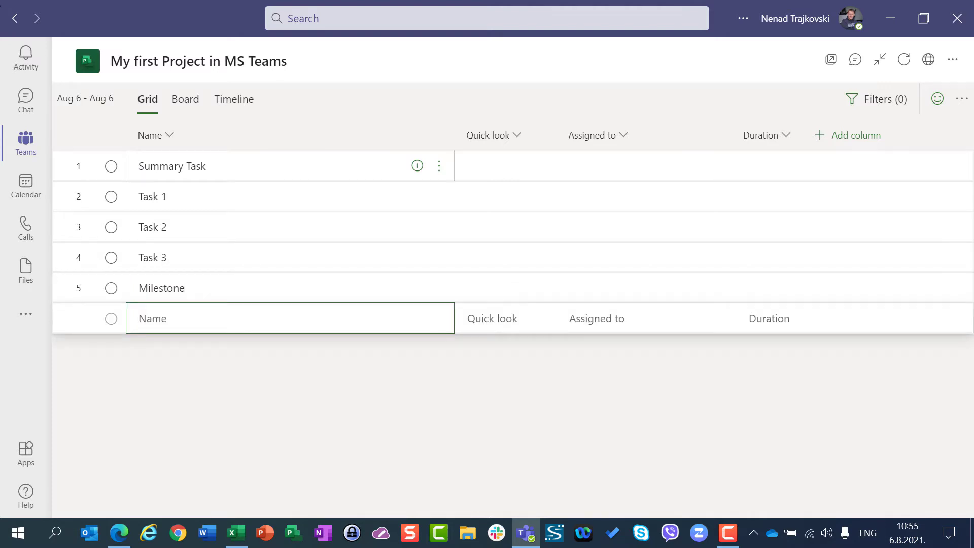
Step: Hide the Quick look column and add a Depends on column to the grid
left_click(517, 136)
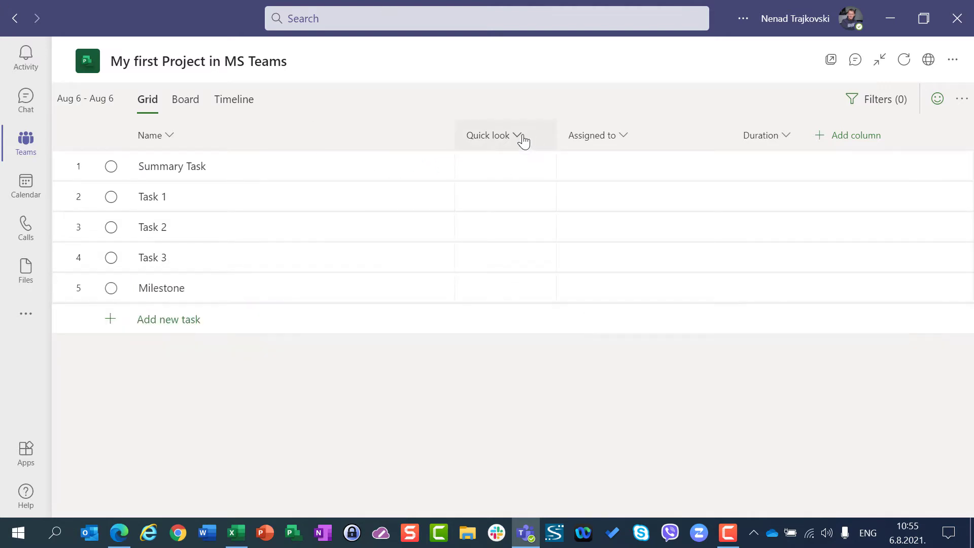
left_click(488, 175)
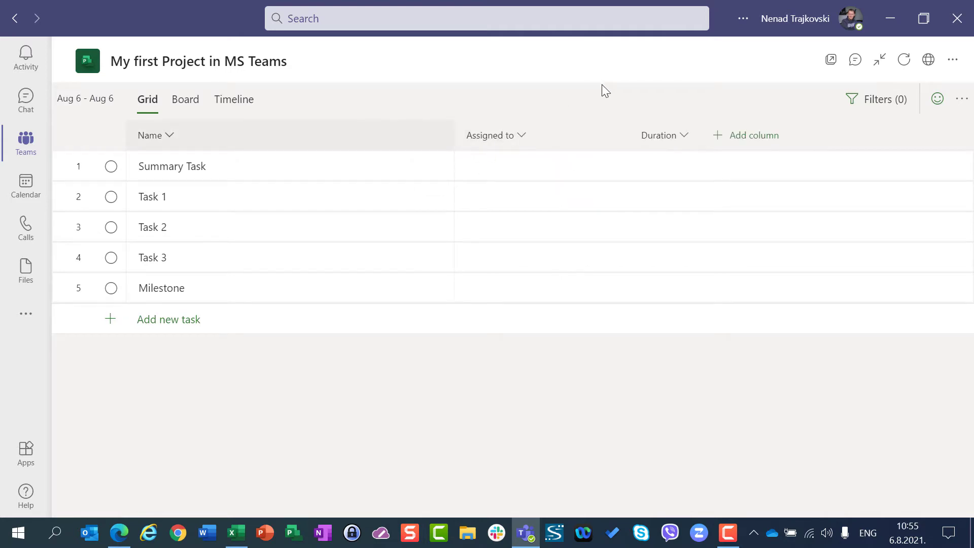
left_click(740, 147)
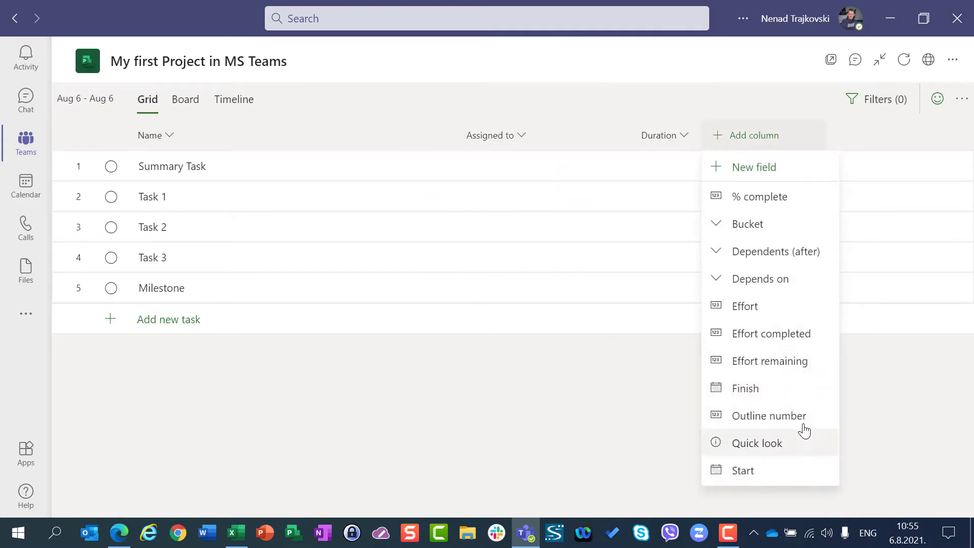
left_click(782, 290)
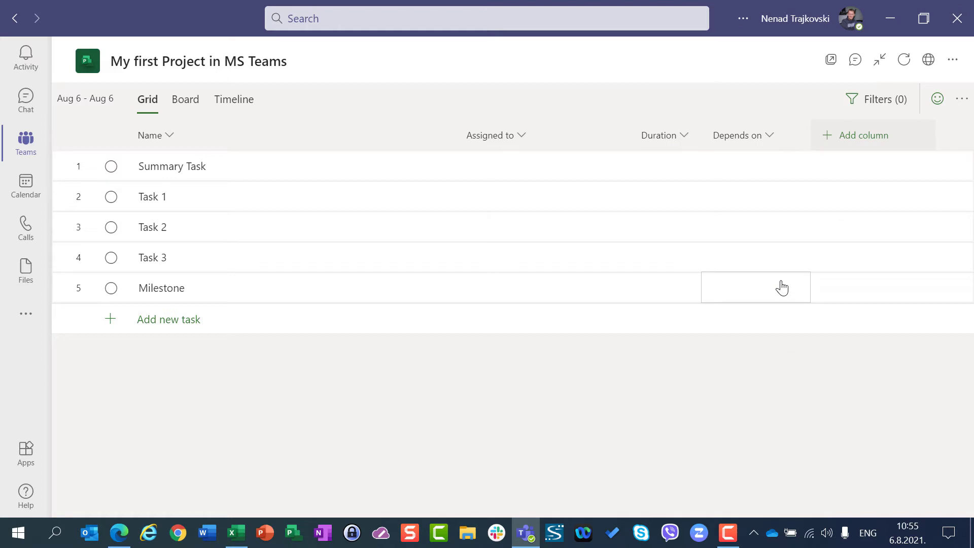
left_click(68, 206)
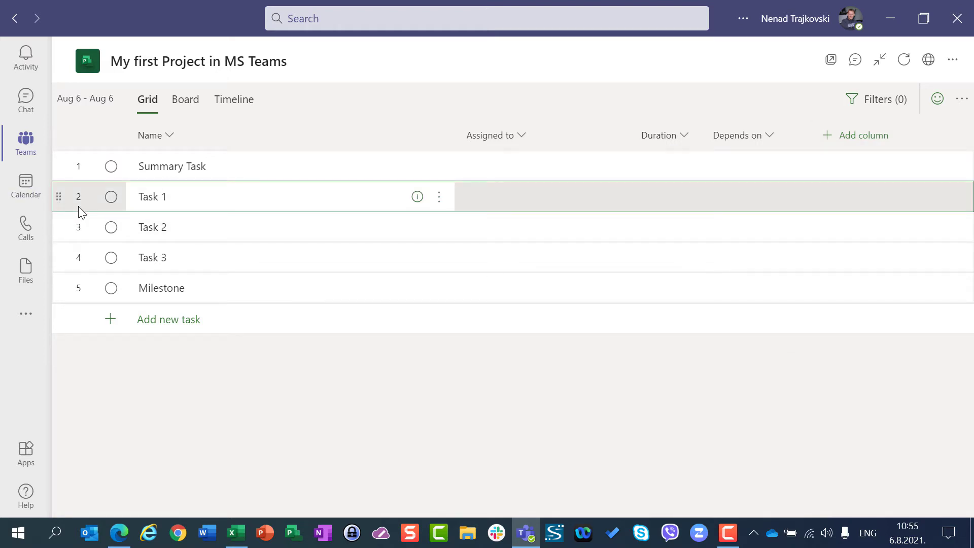
Step: Make Task 1, Task 2, Task 3 and Milestone subtasks of Summary Task
key("shift+Down")
key("shift+Down")
key("shift+Down")
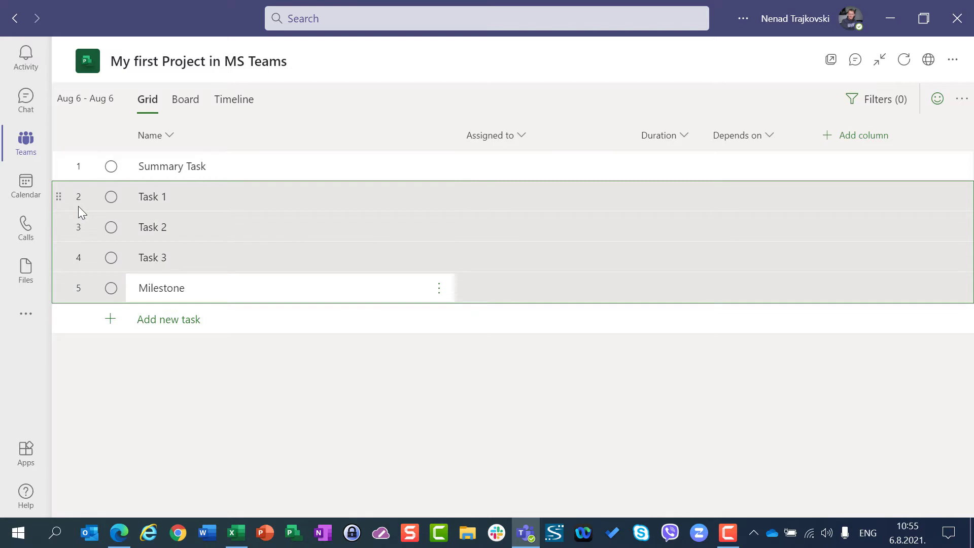
right_click(79, 206)
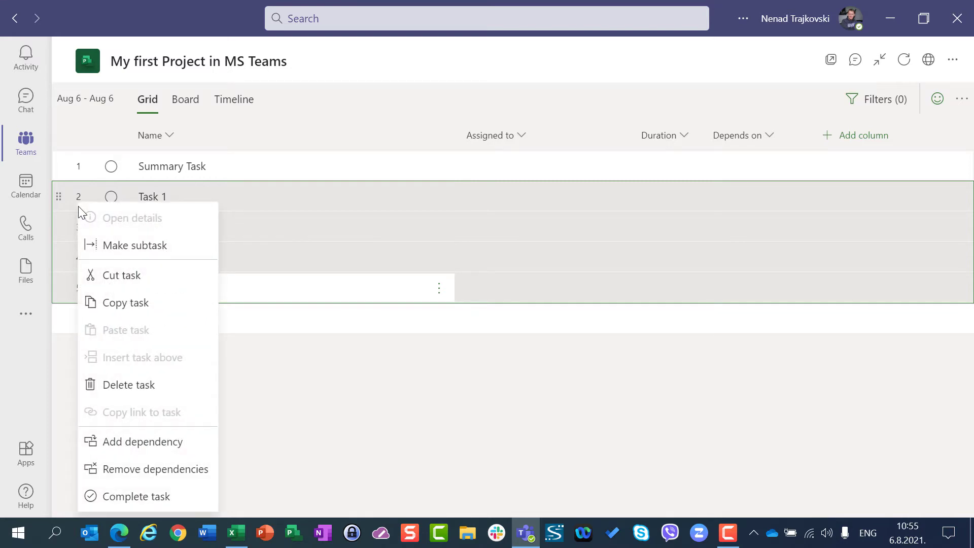
left_click(108, 249)
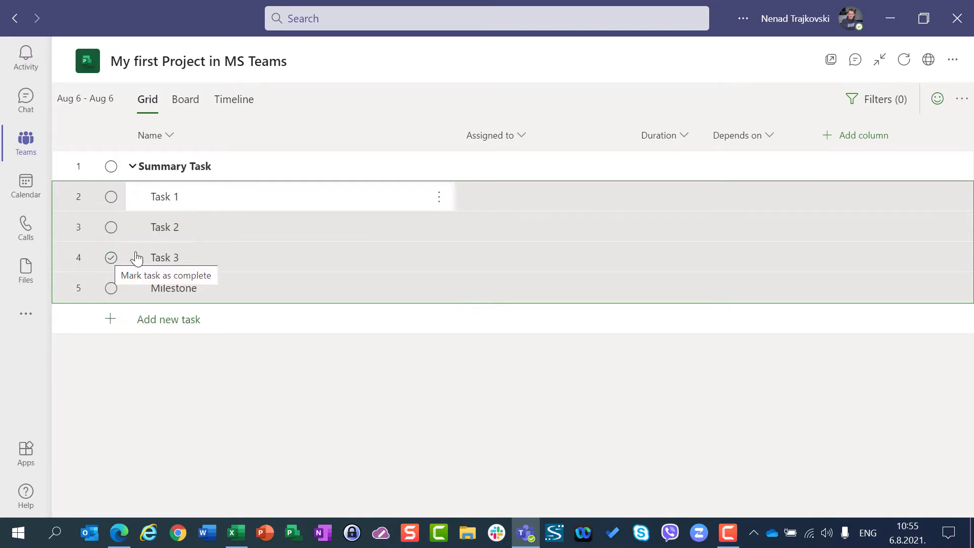
Step: Set durations of 1, 2, 3 and 0 days for Task 1, Task 2, Task 3 and Milestone
left_click(686, 203)
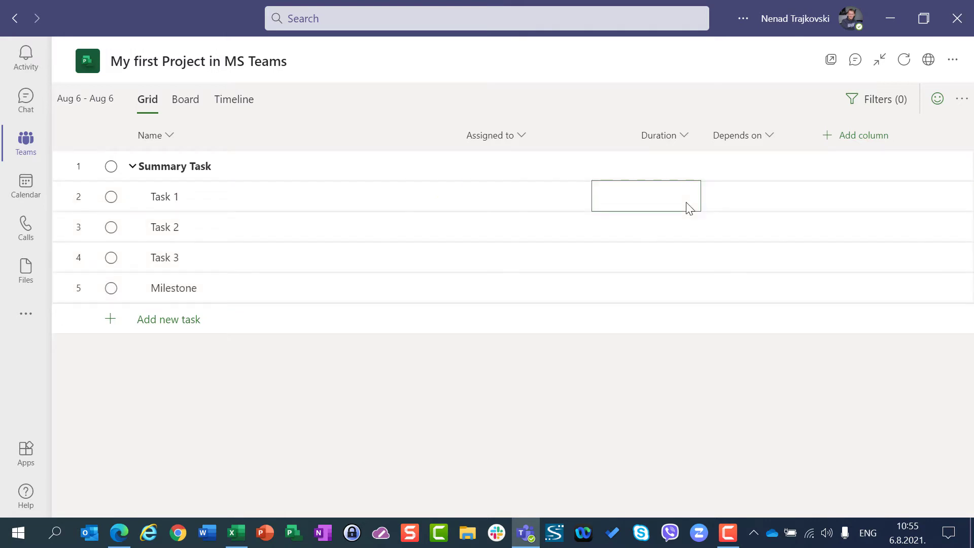
type("1")
key("Return")
type("2")
key("Return")
type("3")
key("Return")
type("0")
key("Return")
Step: Chain dependencies: Task 2 on Task 1, Task 3 on Task 2, Milestone on Task 3
key("Up")
key("Up")
key("Up")
key("Right")
type("2")
key("BackSpace")
type("T")
key("Return")
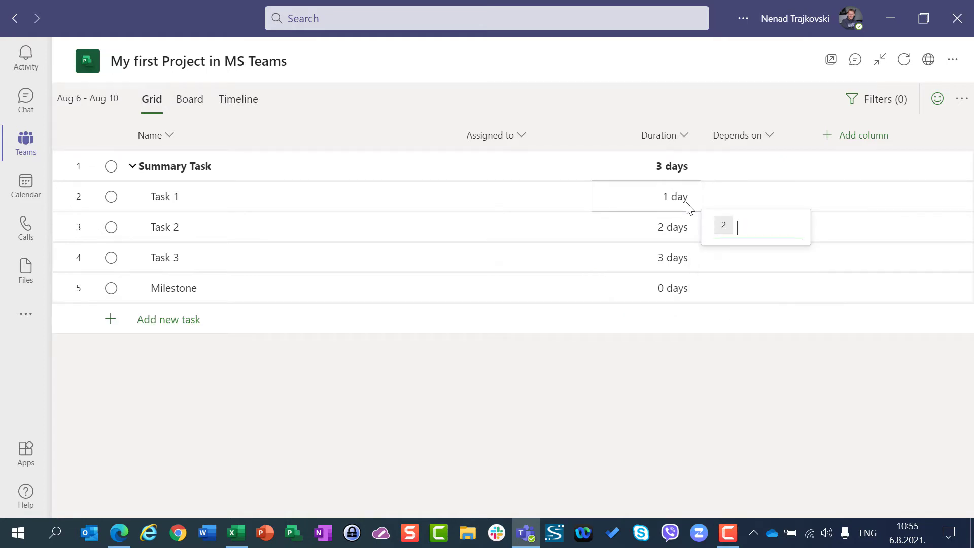
key("Return")
key("Return")
key("Down")
key("Return")
key("Return")
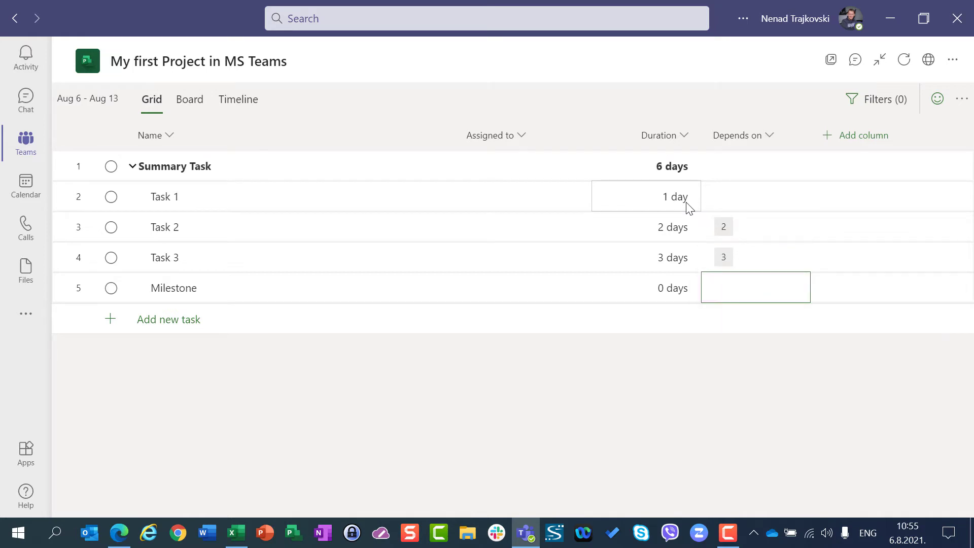
key("Return")
key("Down")
key("Down")
key("Return")
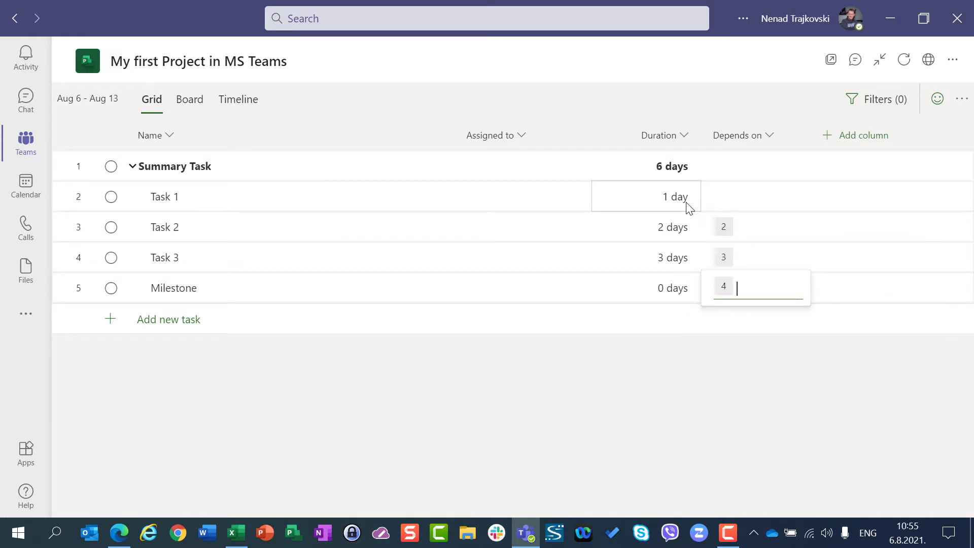
left_click(224, 101)
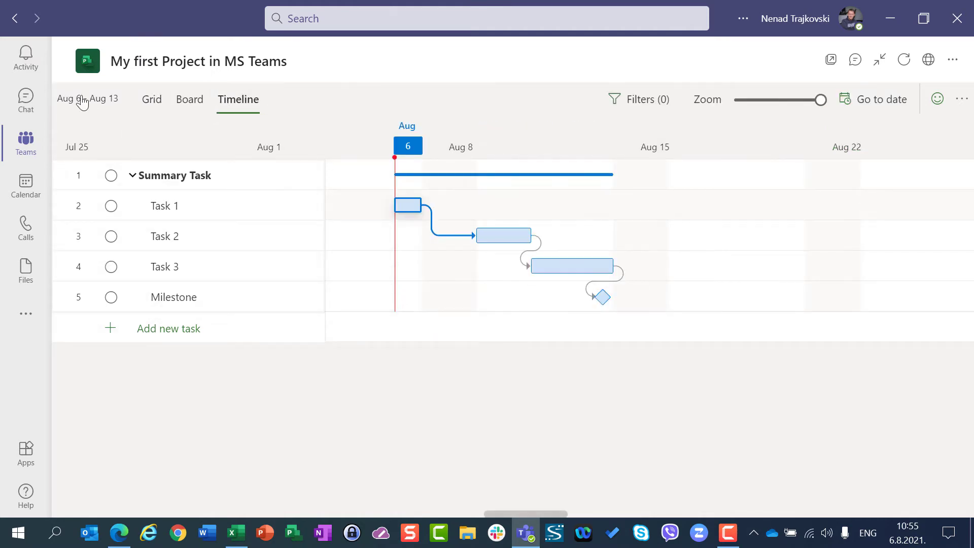
Step: Look over the tasks as cards in the Board view, then return to the Grid view
left_click(180, 100)
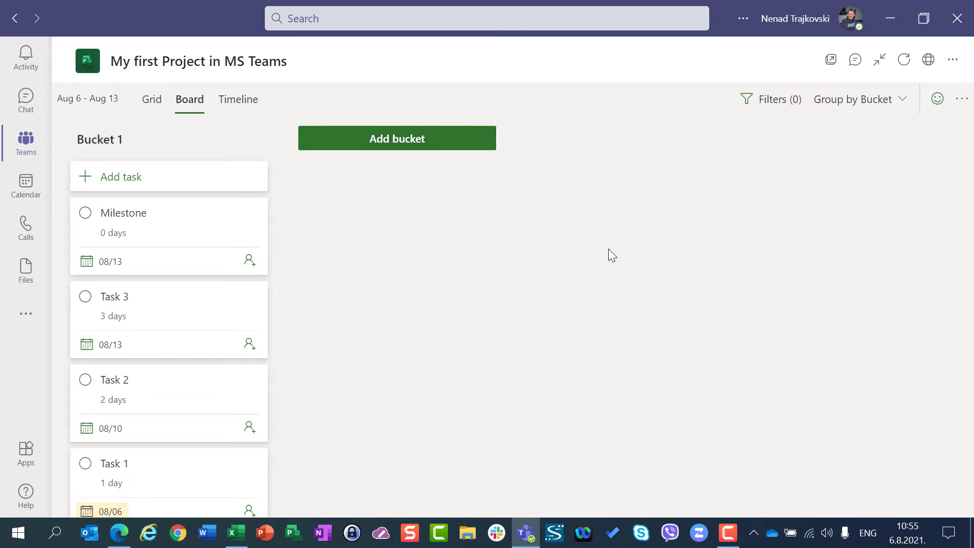
left_click(144, 100)
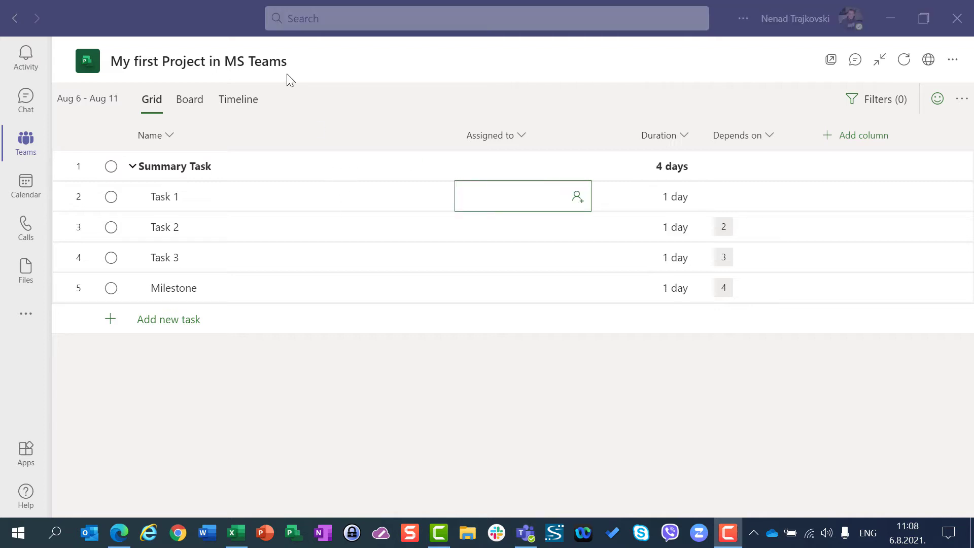
Step: Assign two colleagues to Task 1, adding both as project group members
left_click(489, 199)
type("J")
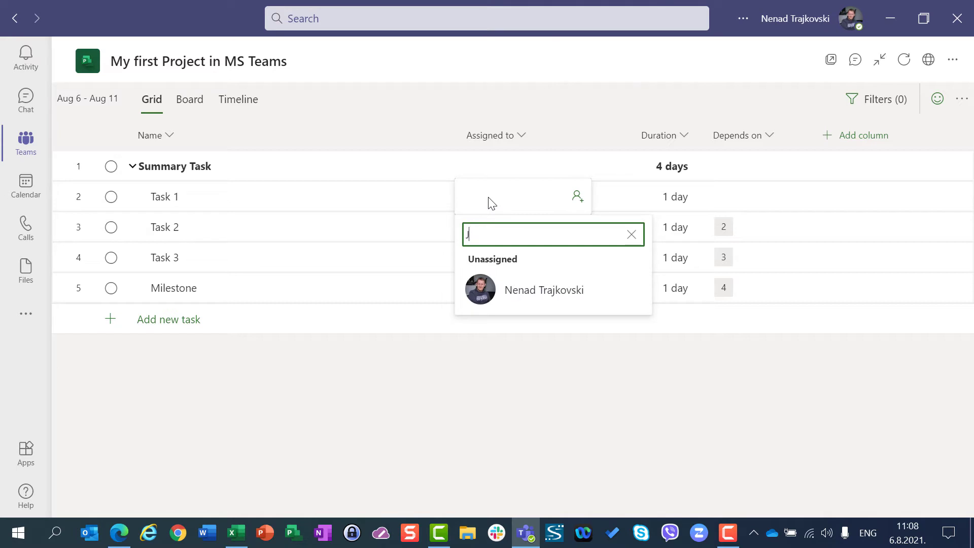
type("ohn")
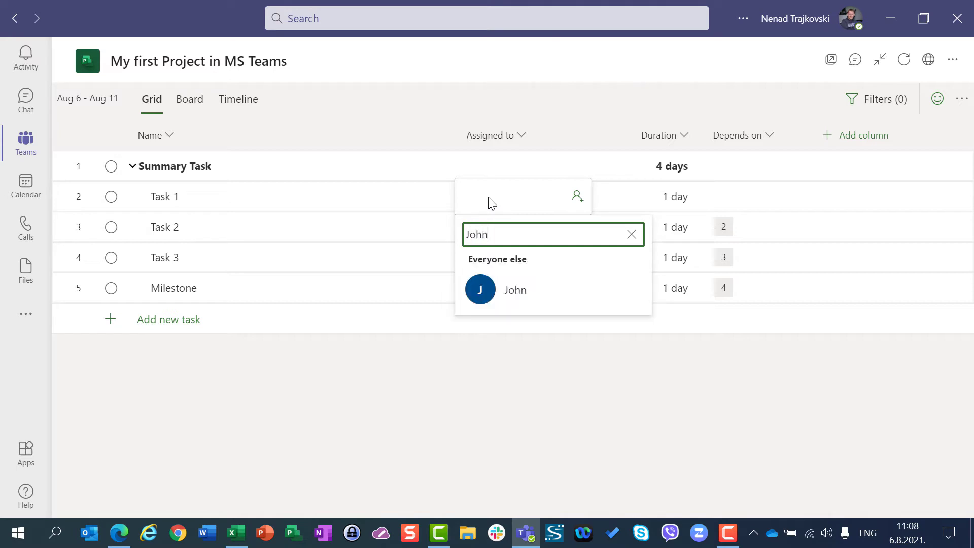
left_click(506, 294)
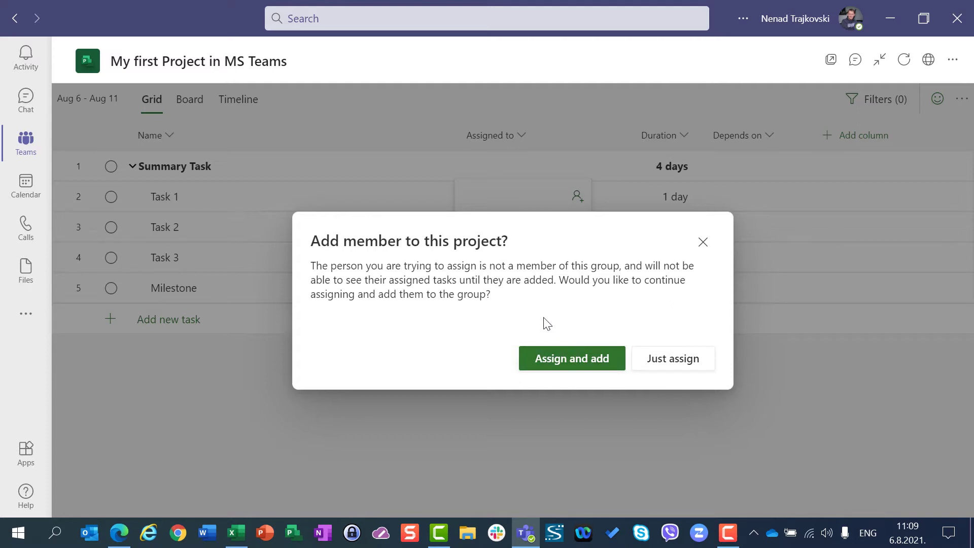
left_click(540, 361)
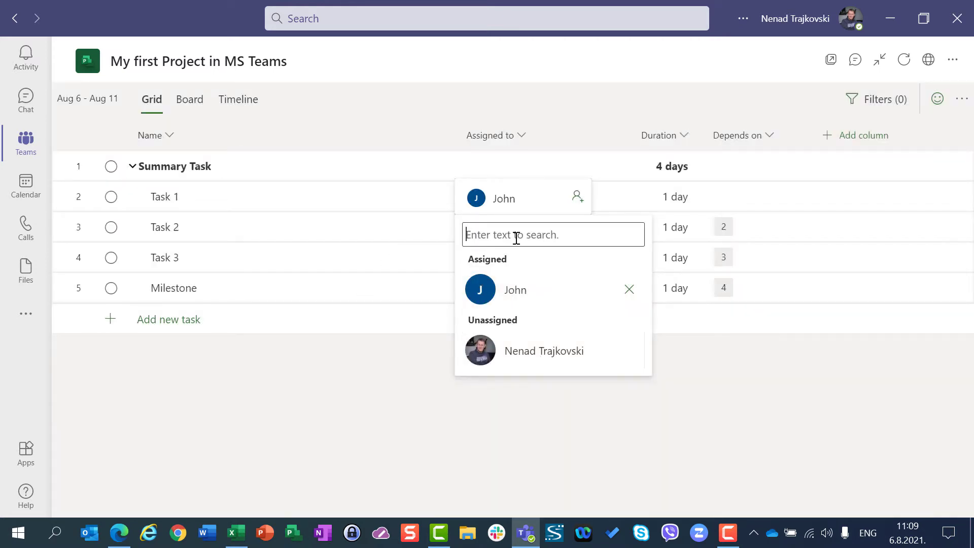
type("mary")
left_click(502, 287)
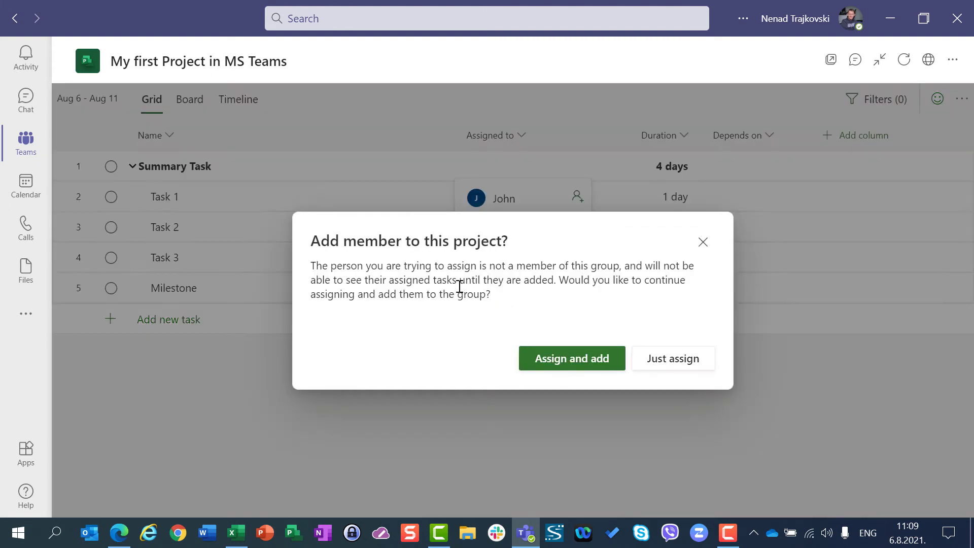
left_click(576, 361)
left_click(350, 268)
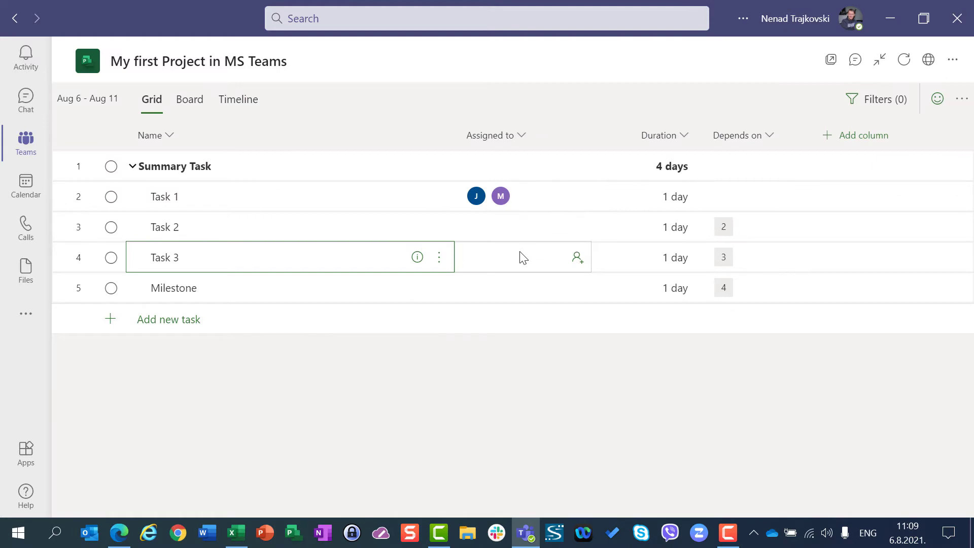
Step: Assign one colleague each to Task 2 and Task 3, adding them as members
left_click(524, 224)
type("elle")
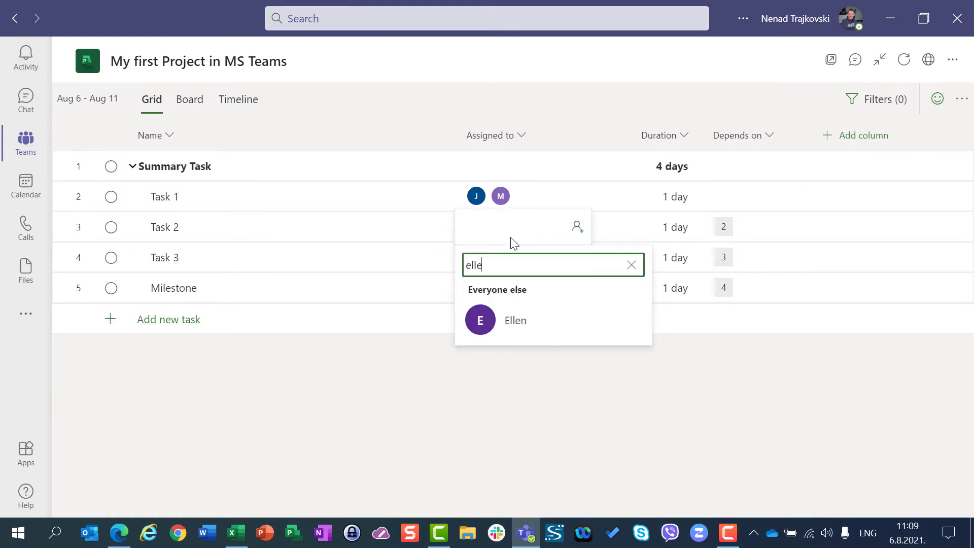
left_click(506, 330)
left_click(562, 358)
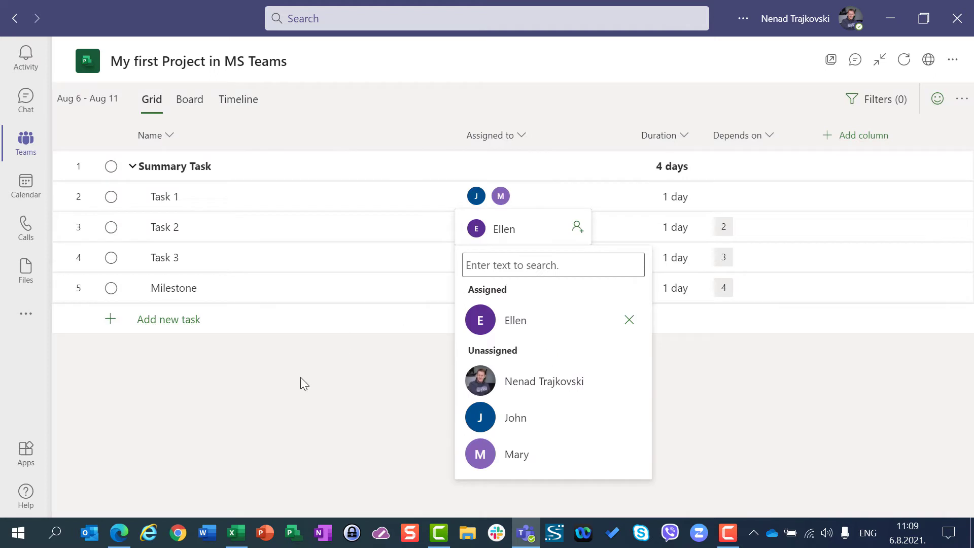
key("Escape")
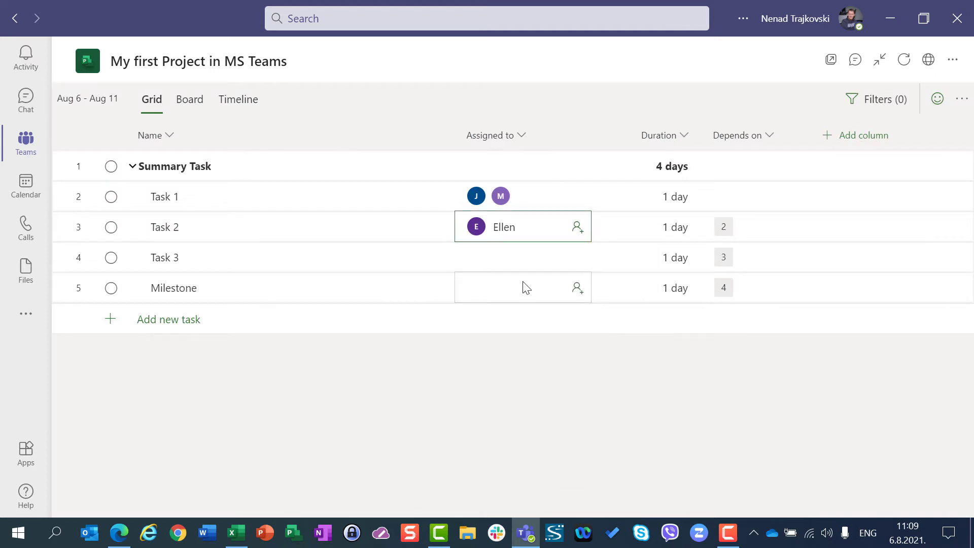
left_click(504, 267)
type("jo")
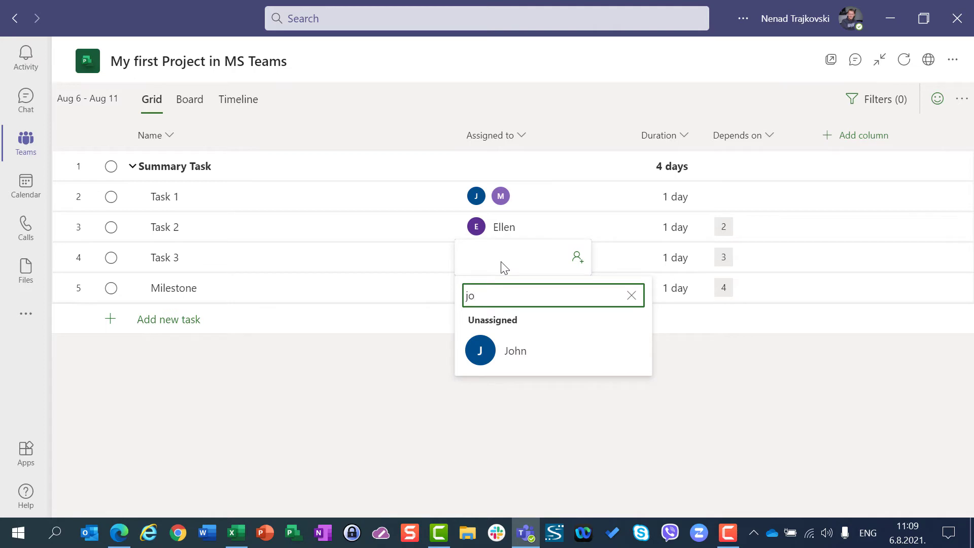
left_click(531, 366)
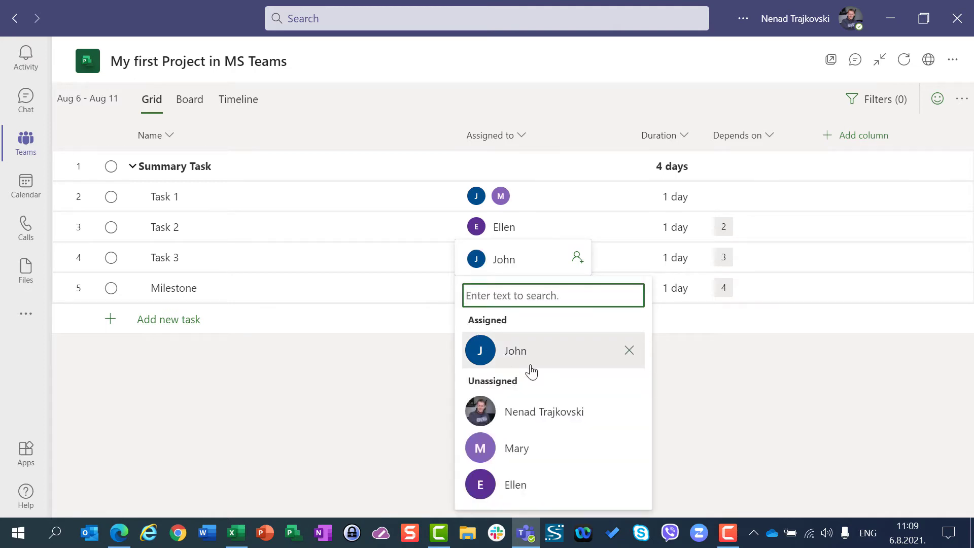
left_click(272, 472)
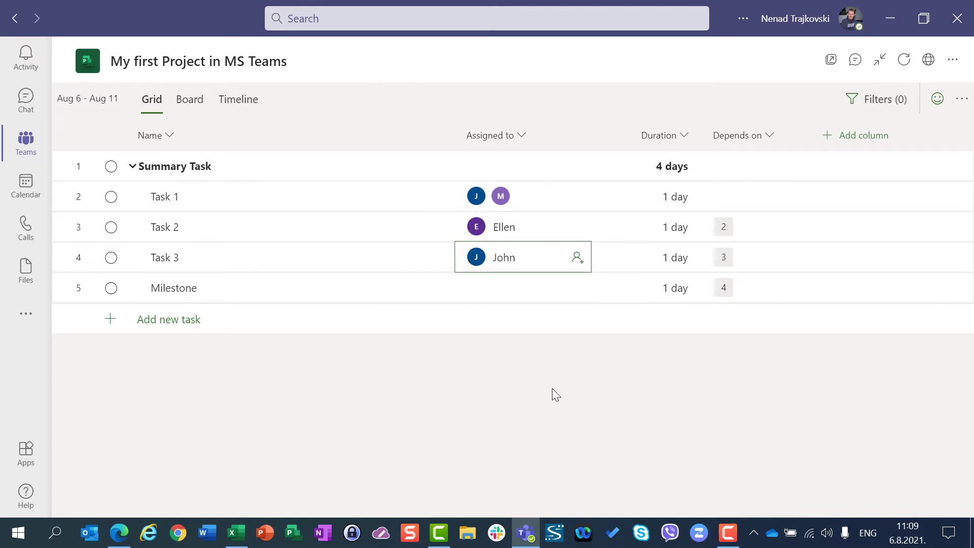
left_click(189, 103)
left_click(235, 102)
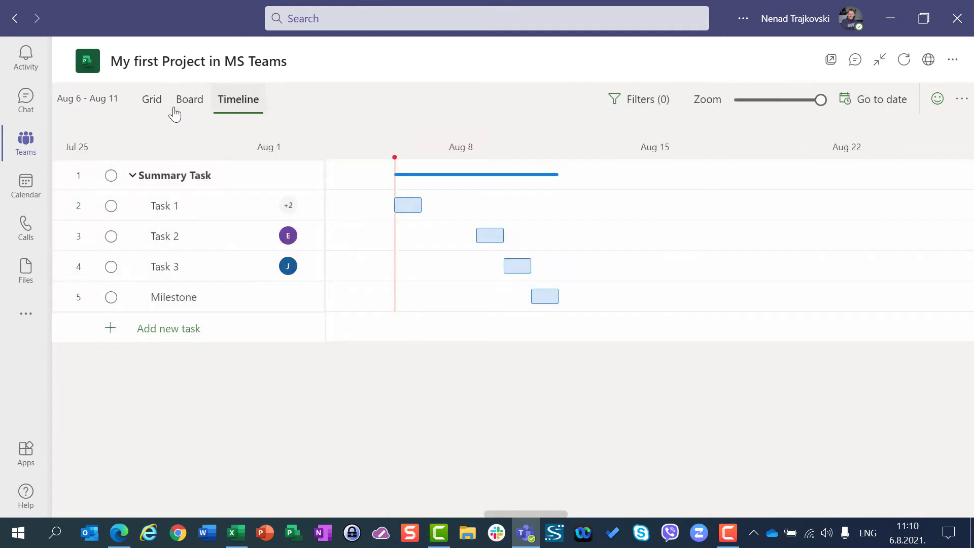
left_click(152, 104)
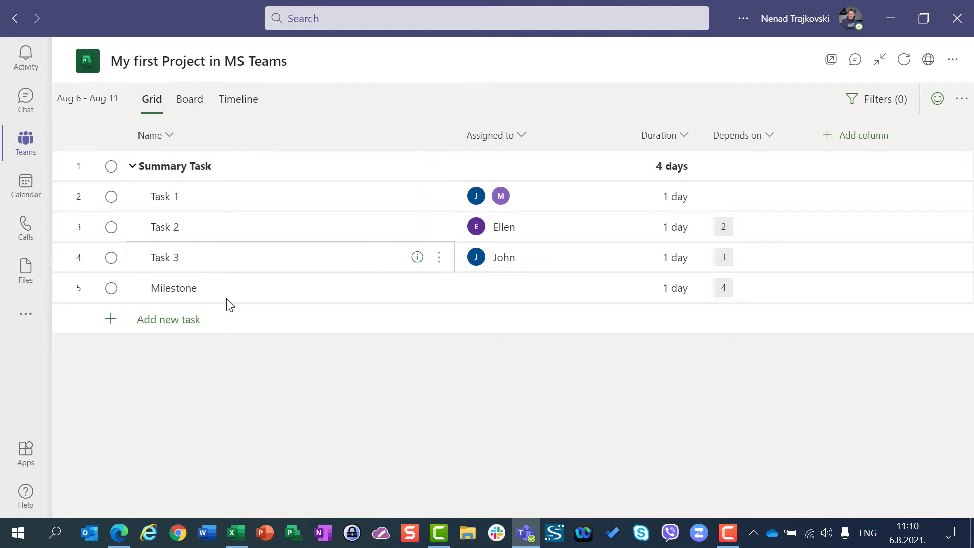
Step: Open 'My first Project in MS Teams' in the browser, check its 4 group members, then go to Project home
left_click(929, 61)
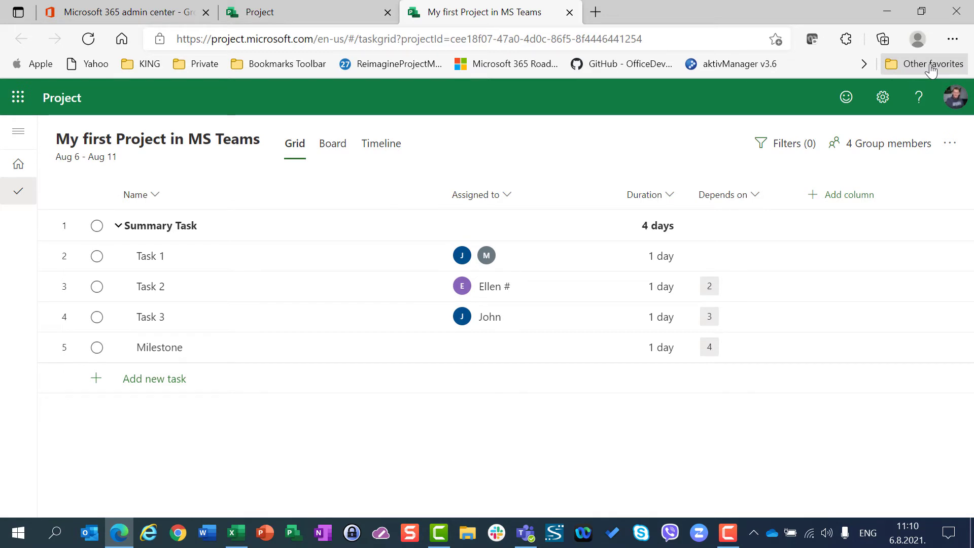
key("alt+Tab")
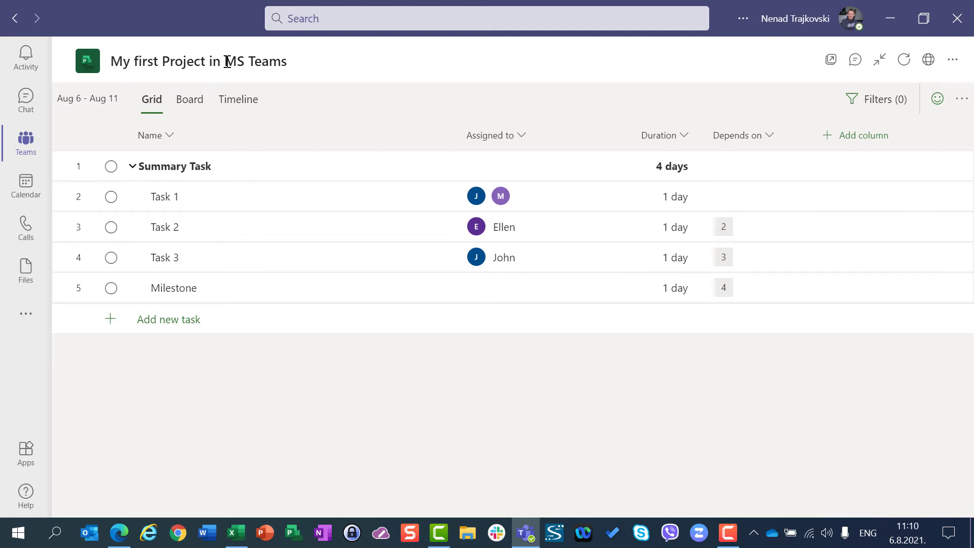
key("alt+Tab")
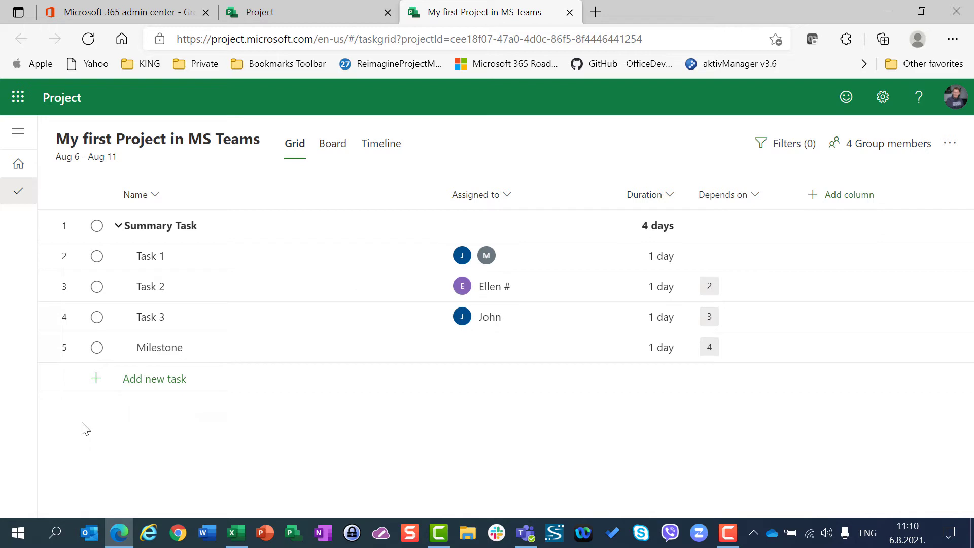
left_click(897, 146)
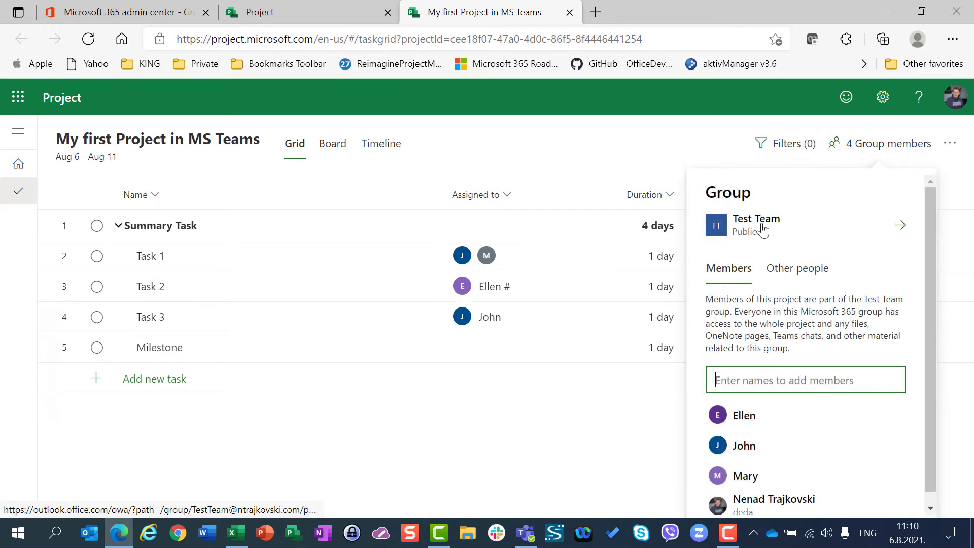
left_click(63, 105)
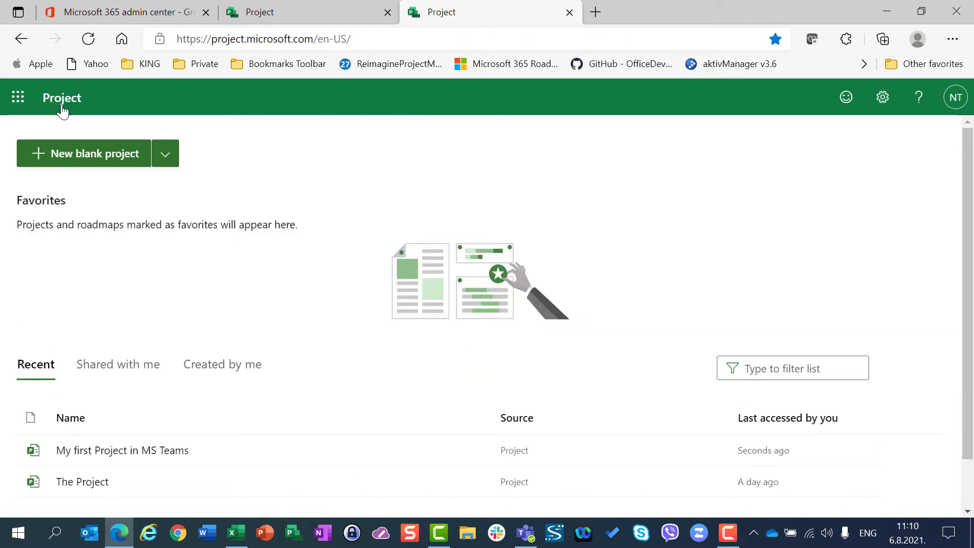
Step: Create a blank project titled with a first name, close its details pane, and open Group members
left_click(86, 155)
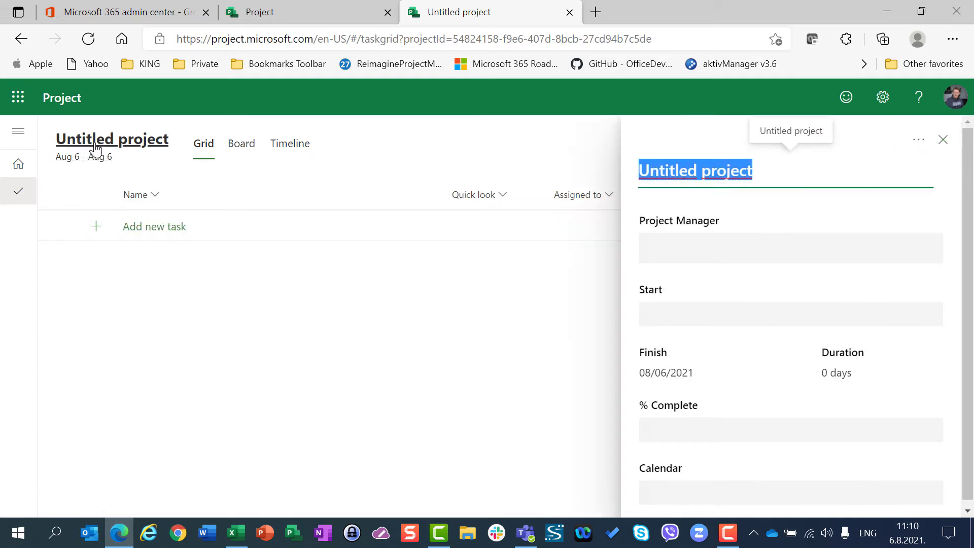
type("Nenad")
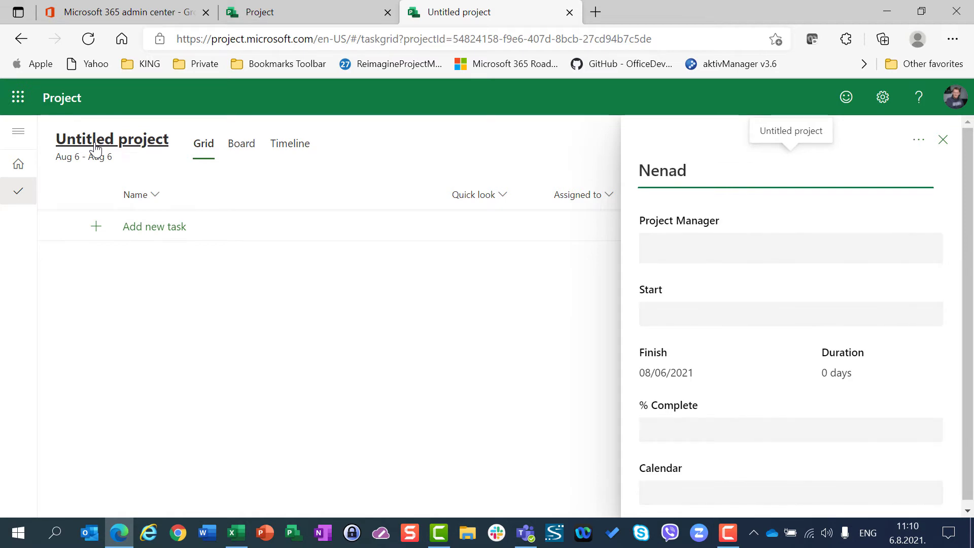
key("Return")
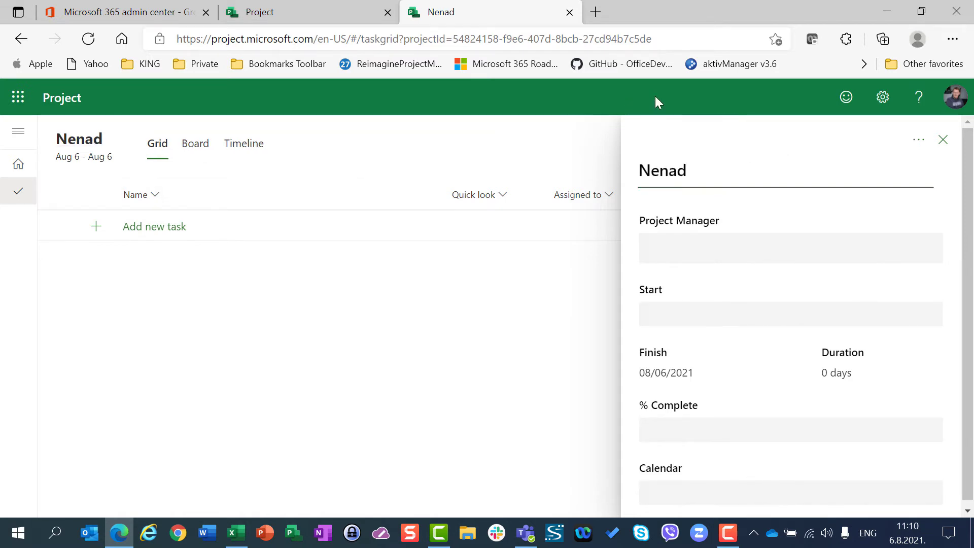
left_click(945, 141)
left_click(898, 144)
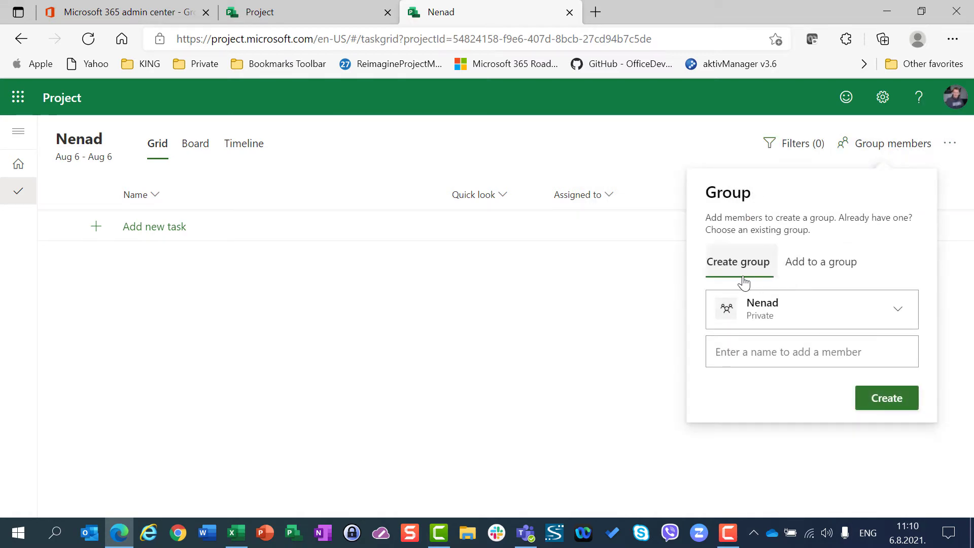
Step: Browse the existing groups under Add to a group without choosing one, then return to Teams
left_click(764, 356)
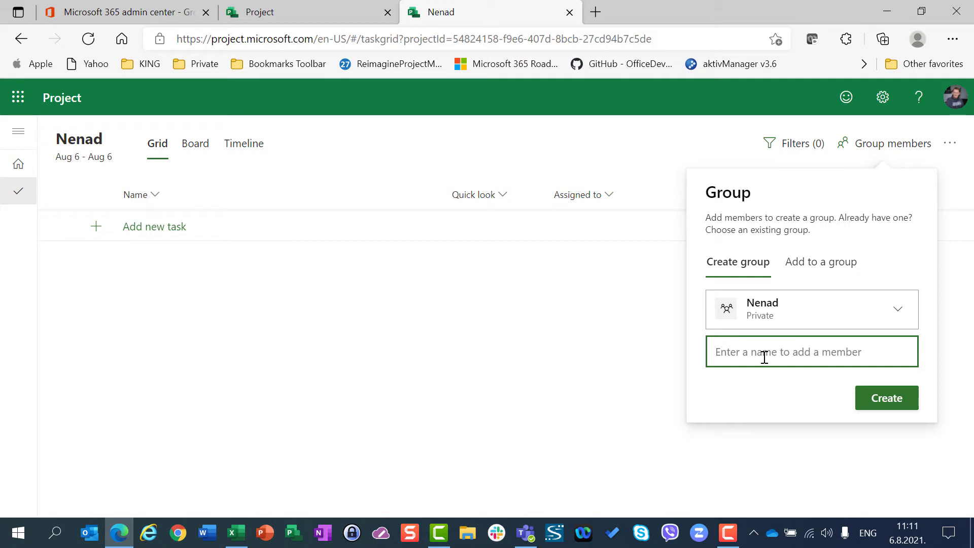
left_click(833, 274)
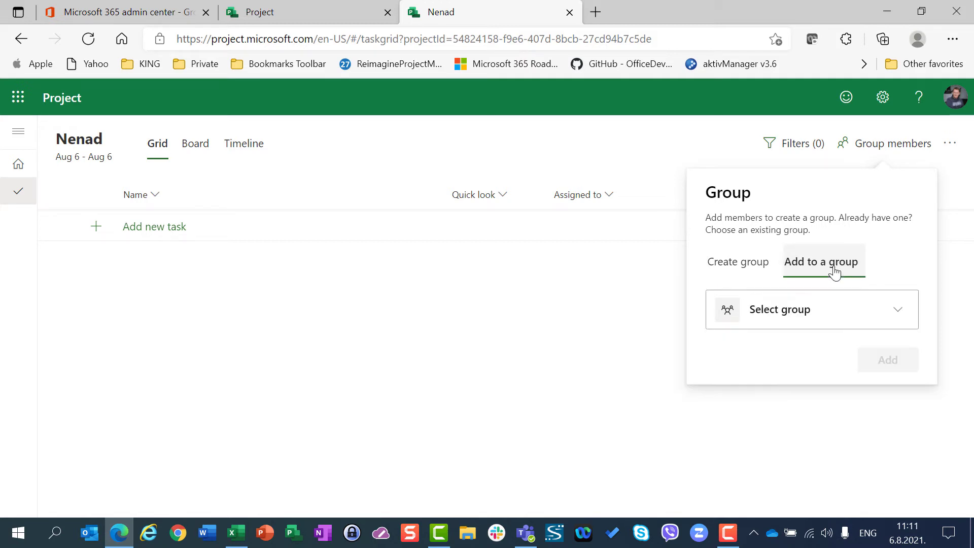
left_click(817, 312)
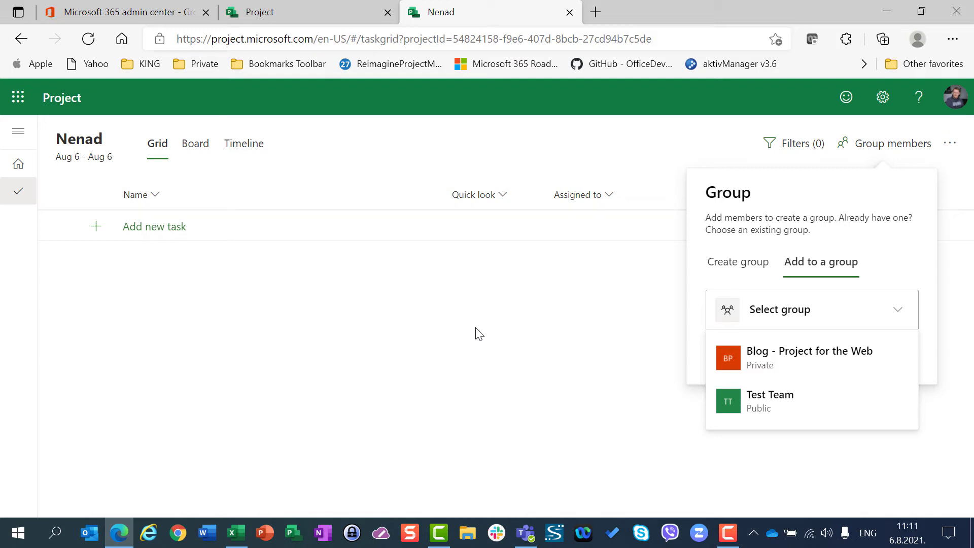
left_click(376, 325)
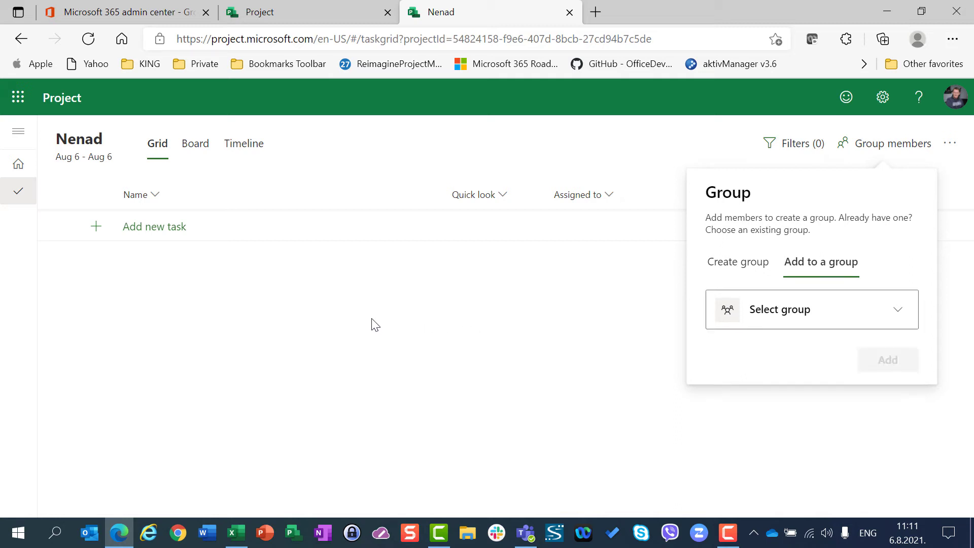
key("alt+Tab")
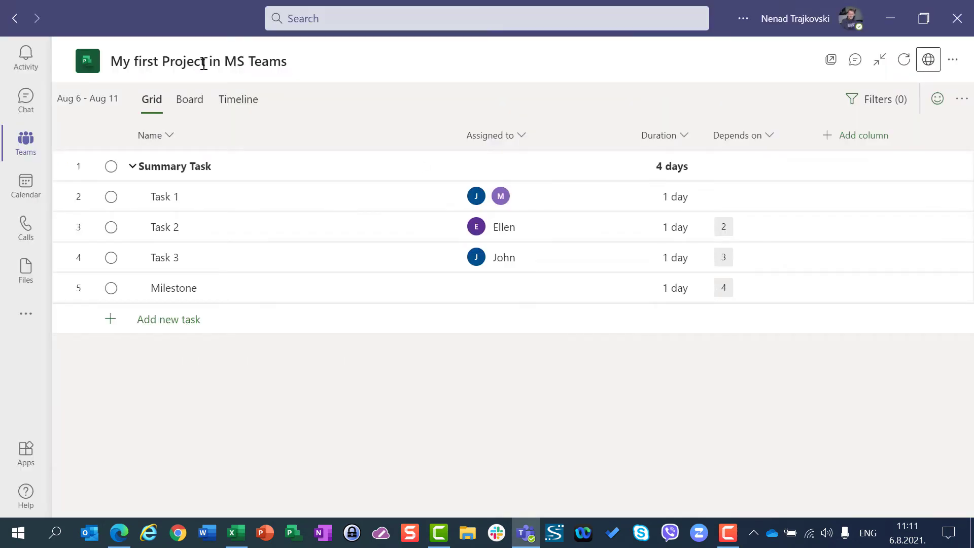
Step: Open 'My first Project in MS Teams' from Project home and confirm its group is Test Team
key("alt+Tab")
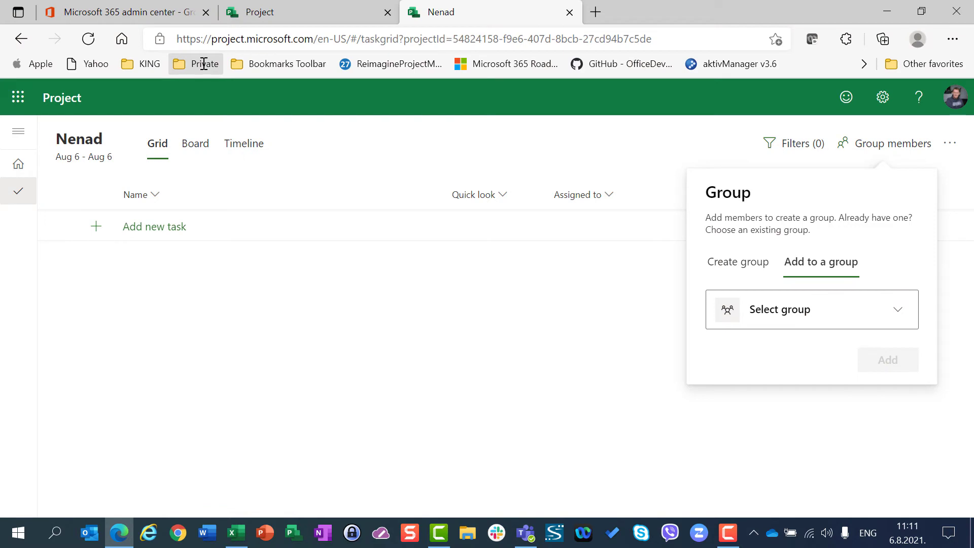
left_click(56, 100)
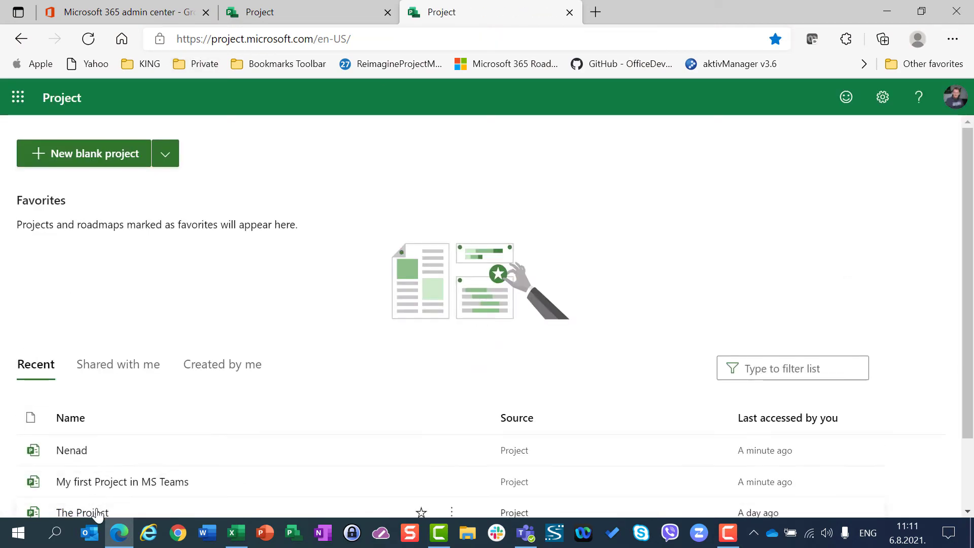
left_click(97, 486)
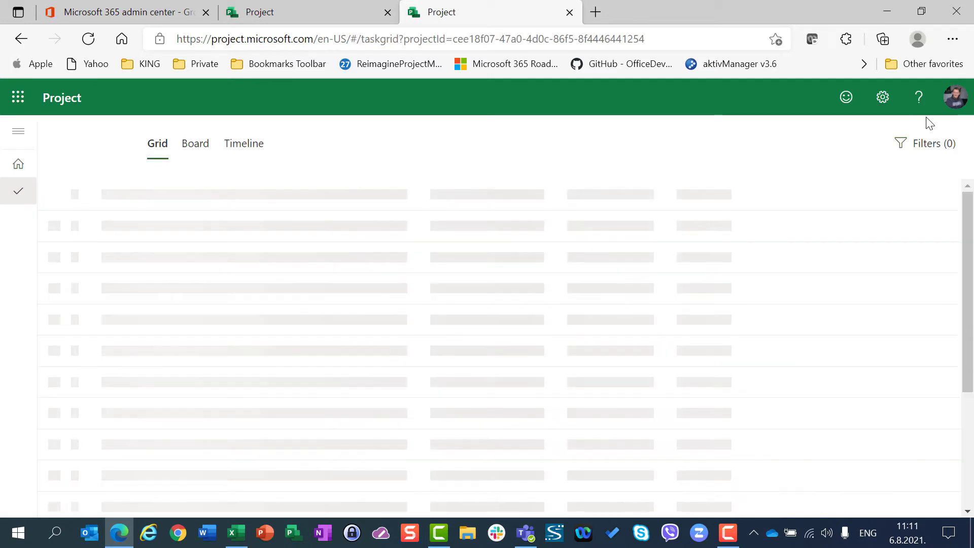
left_click(909, 152)
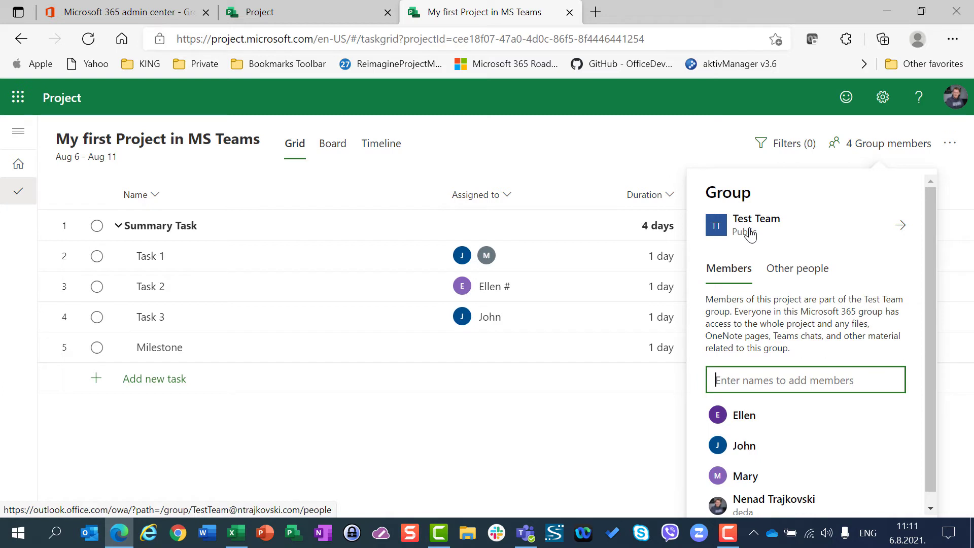
left_click(515, 121)
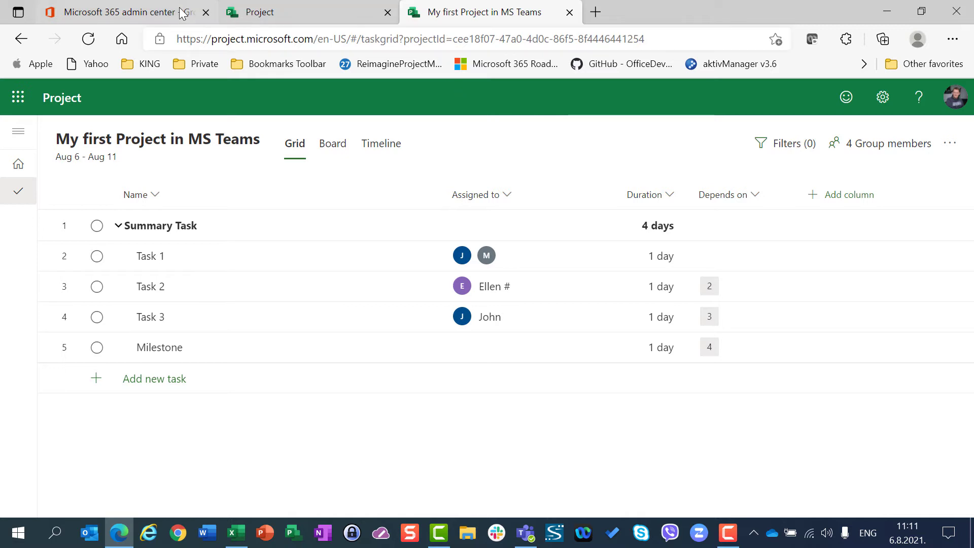
Step: Reload the Project home page in the other browser tab
left_click(306, 22)
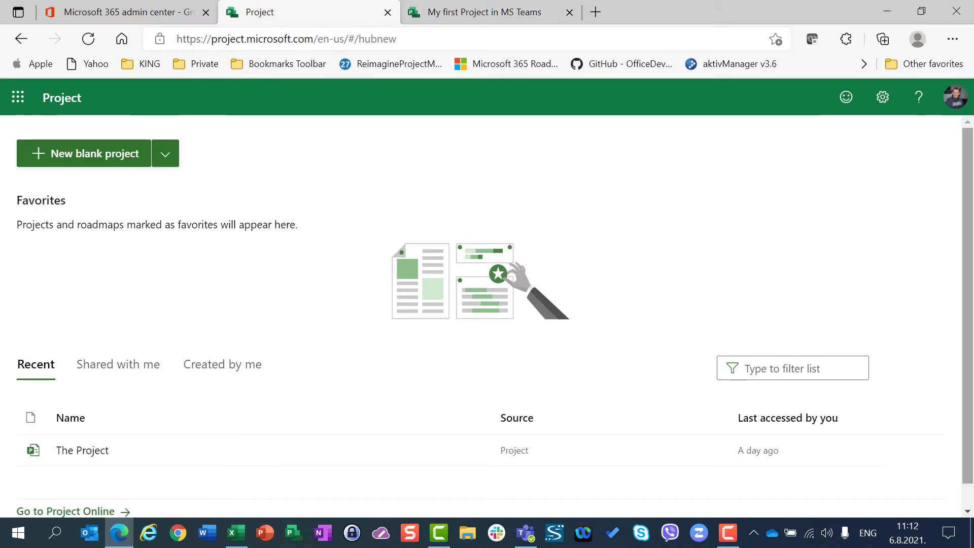
left_click(455, 39)
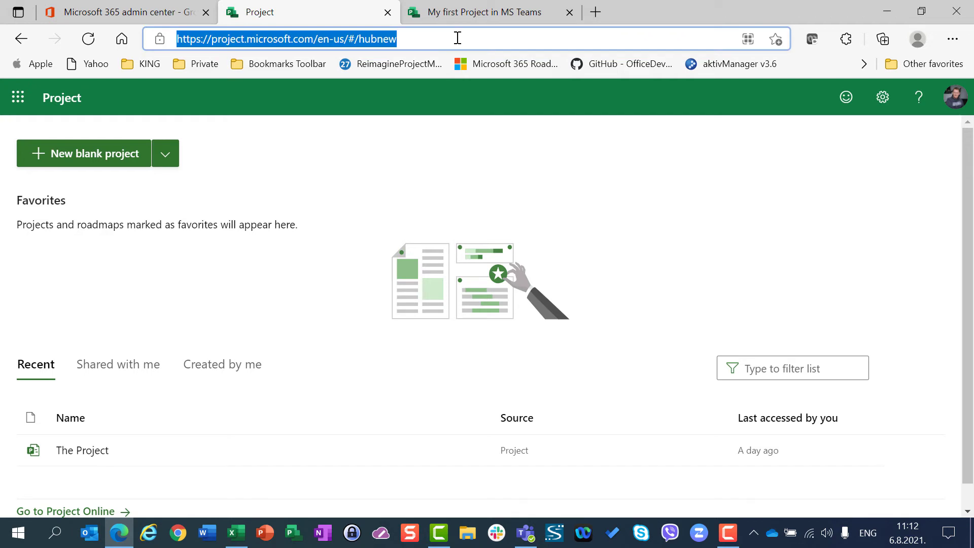
key("Return")
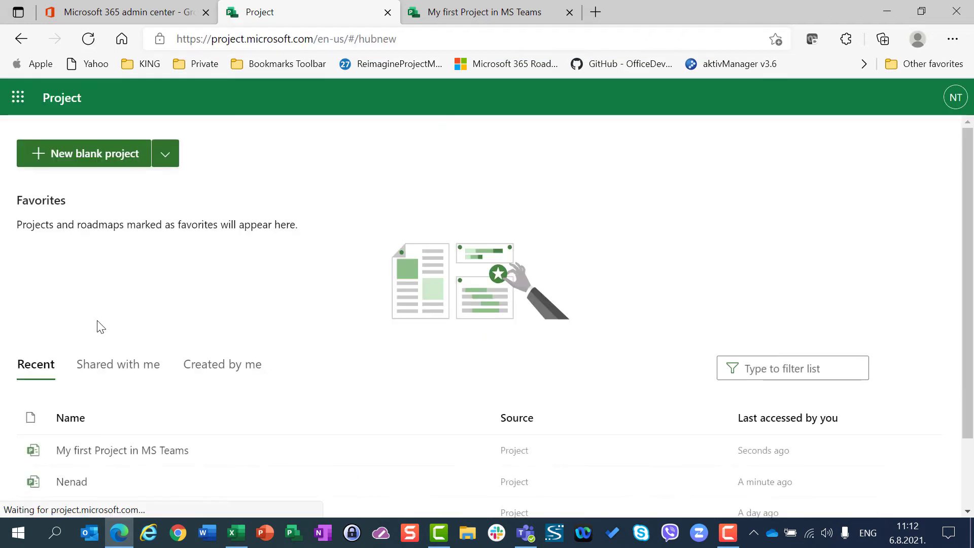
Step: Open the Nenad project and add tasks a, b and c
left_click(59, 482)
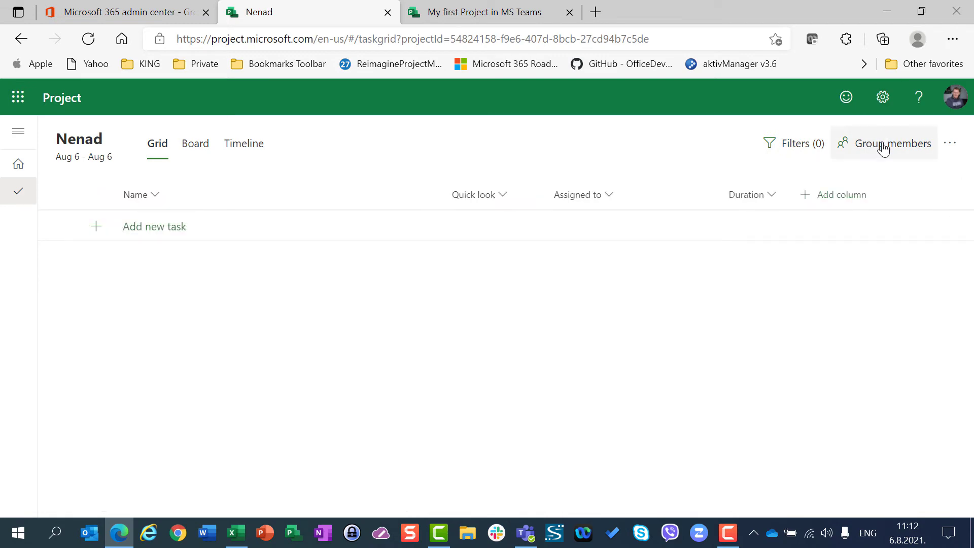
left_click(169, 231)
type("a")
key("Return")
type("b")
key("Return")
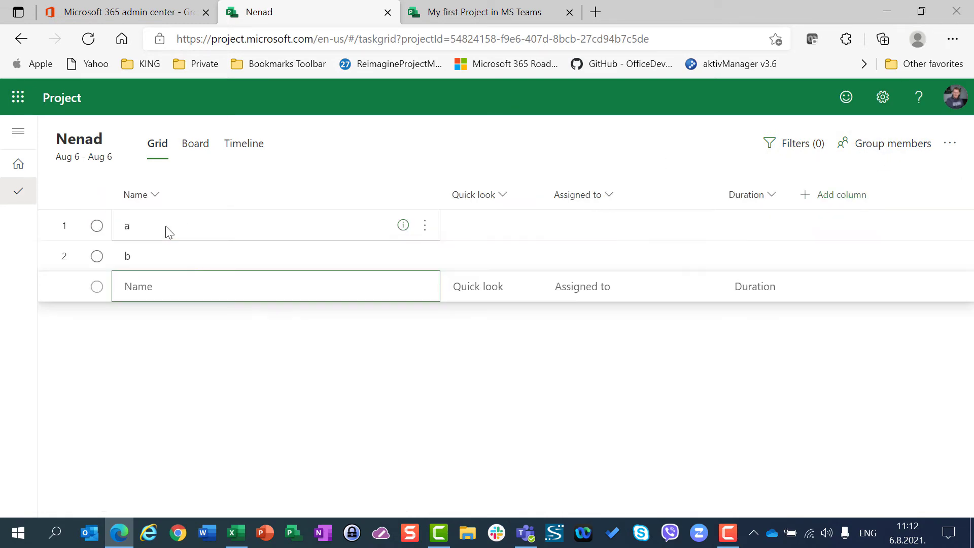
type("c")
key("Return")
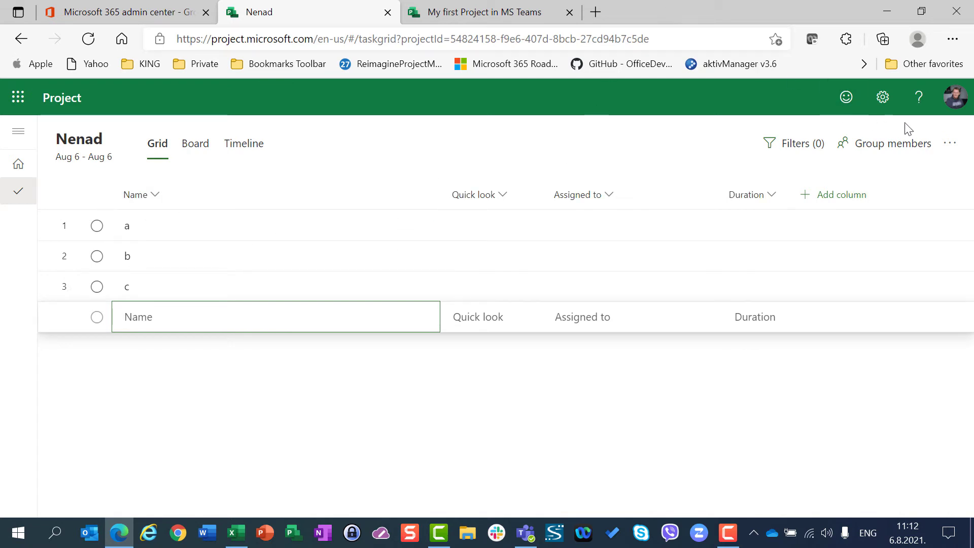
Step: Add Nenad to the existing Test Team group, then switch back to Teams
left_click(896, 147)
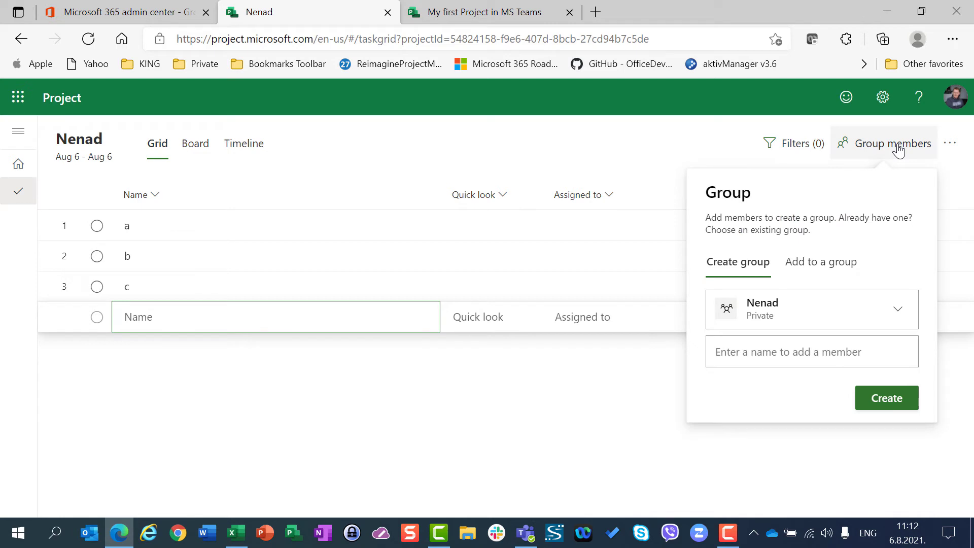
left_click(847, 266)
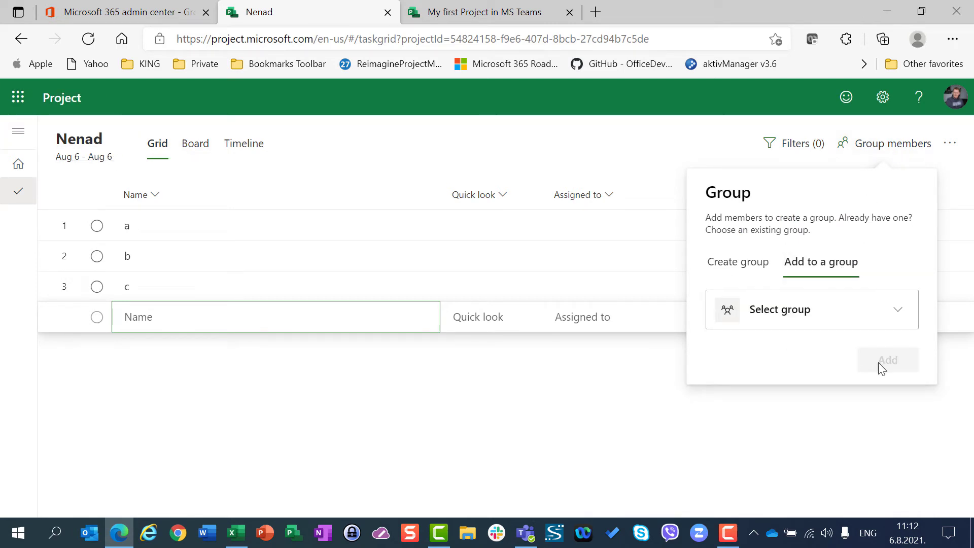
left_click(838, 320)
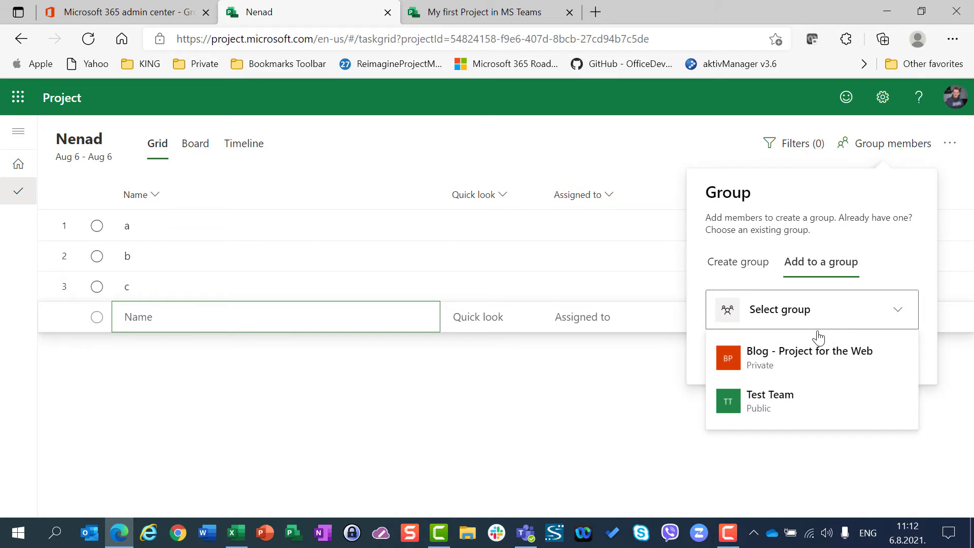
left_click(796, 406)
left_click(884, 362)
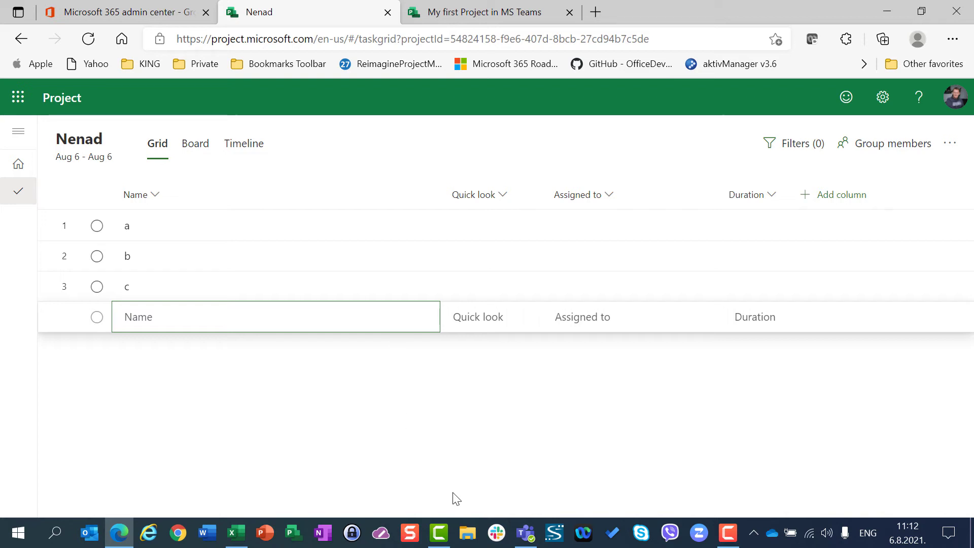
left_click(525, 532)
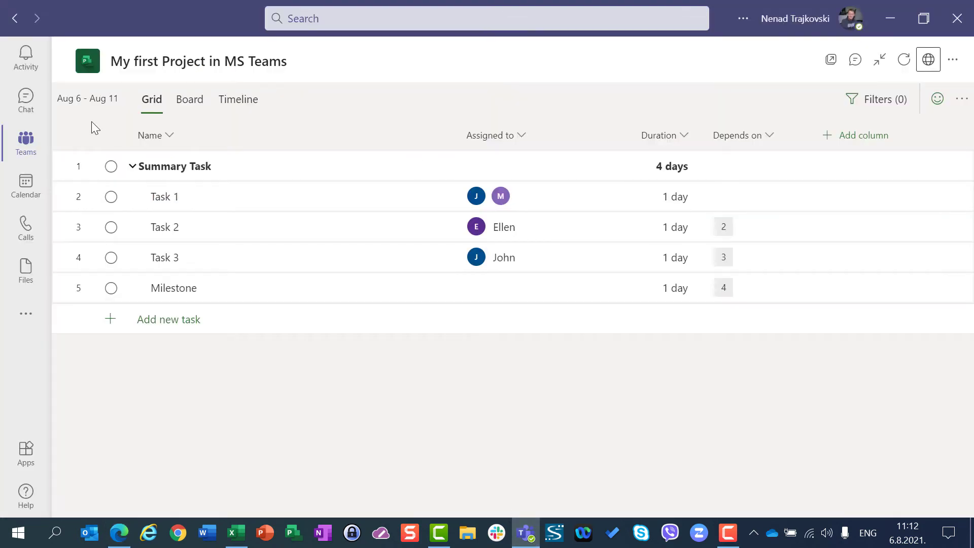
Step: Exit the full-screen view of the 'My first Project in MS Teams' tab
left_click(871, 57)
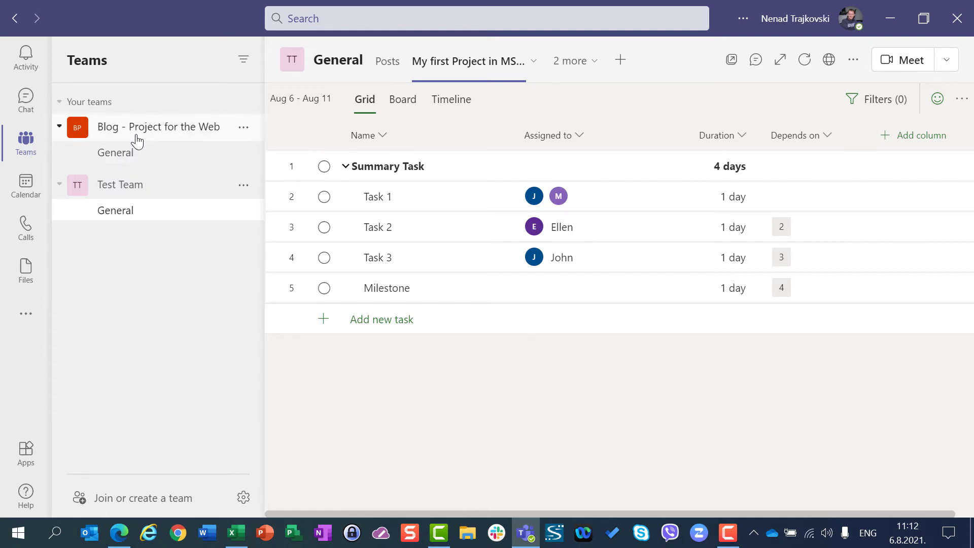
Step: Check the Project tab options in Blog's General channel, then close without saving
left_click(121, 161)
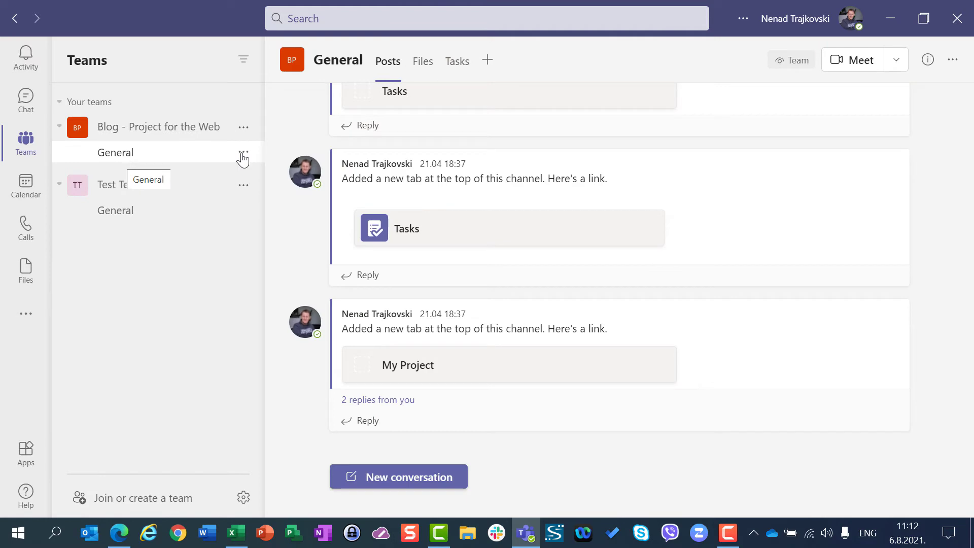
left_click(488, 61)
left_click(263, 193)
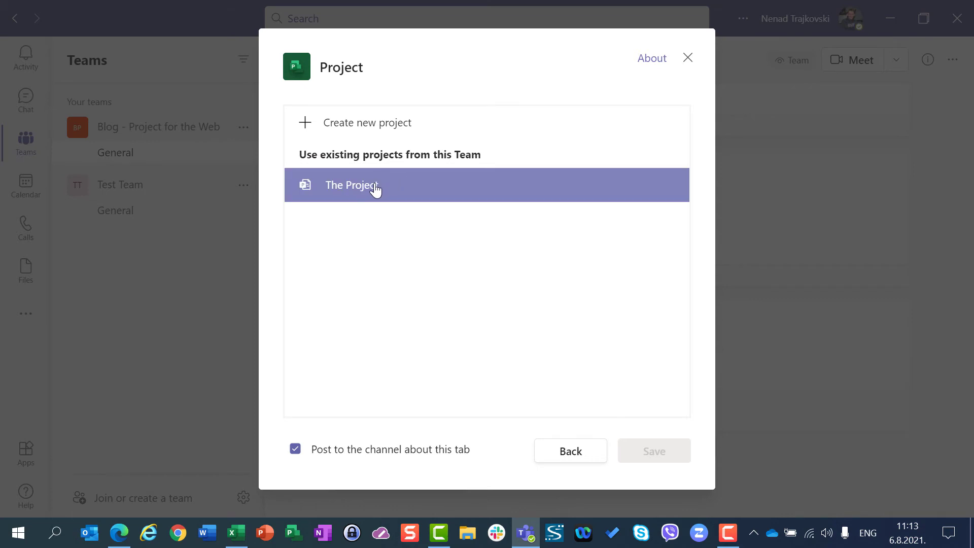
left_click(691, 60)
Step: Go to Test Team's General channel and begin adding a tab
left_click(116, 196)
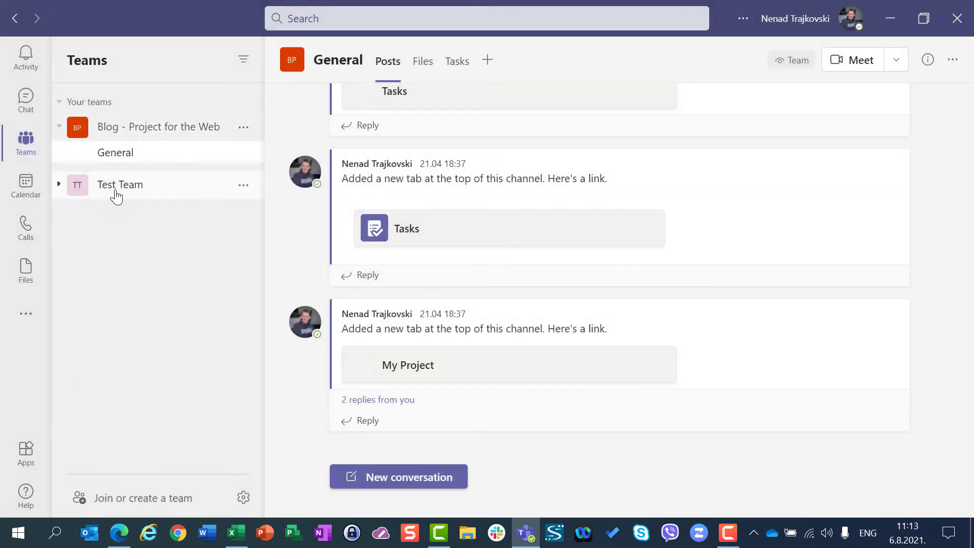
left_click(116, 196)
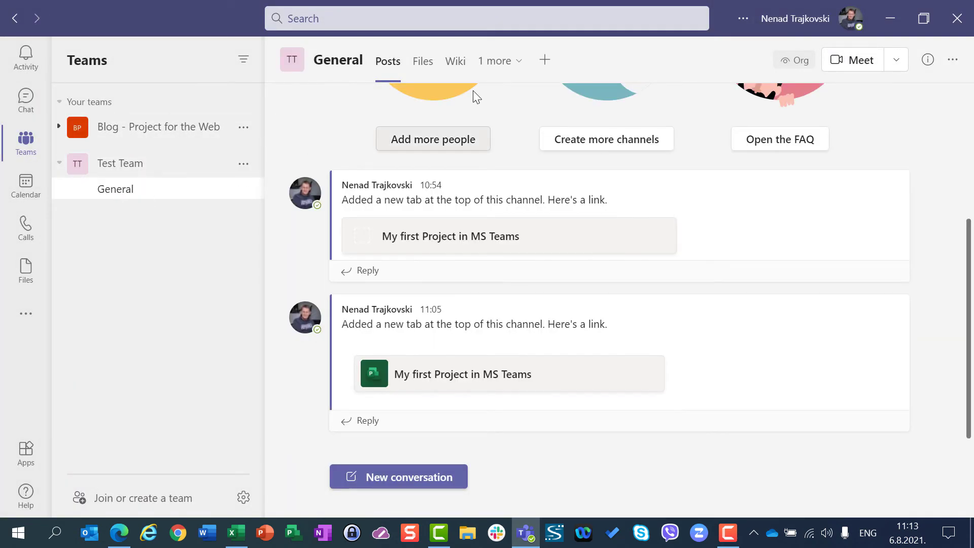
left_click(544, 59)
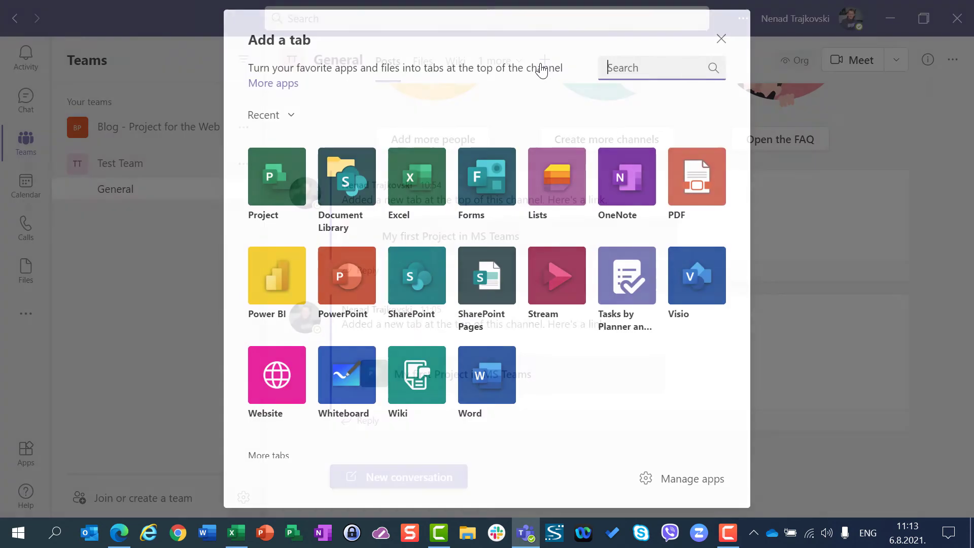
Step: Confirm Nenad appears among Test Team's existing projects, then close the Project tab setup unsaved
left_click(242, 187)
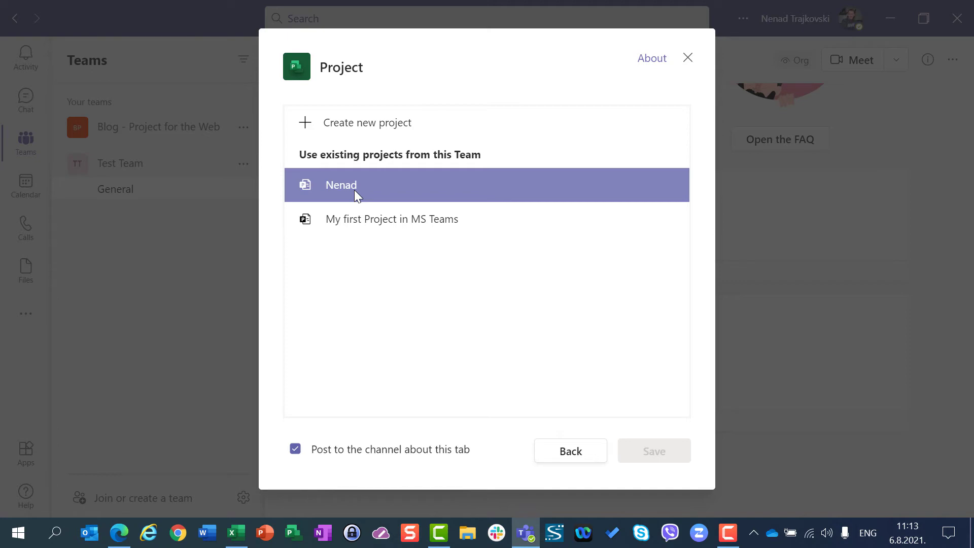
left_click(688, 58)
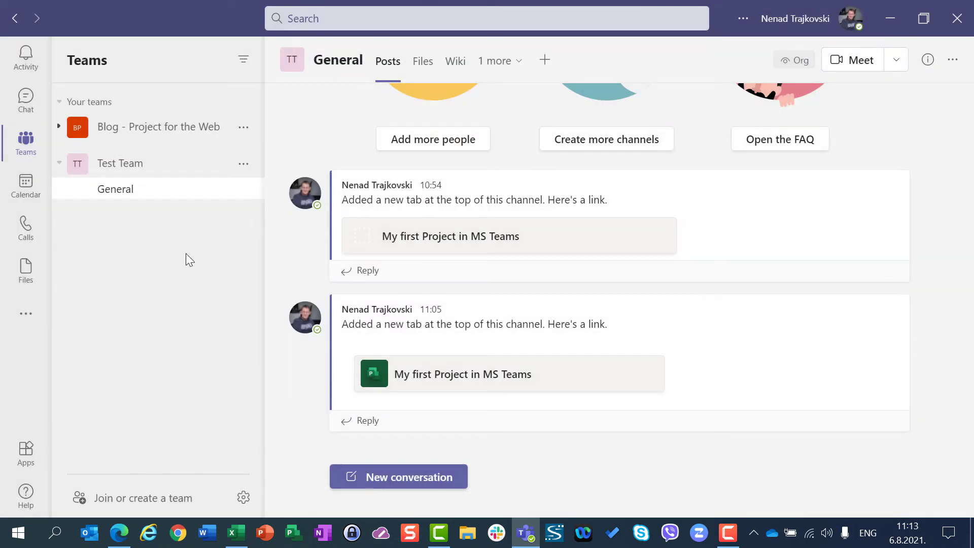